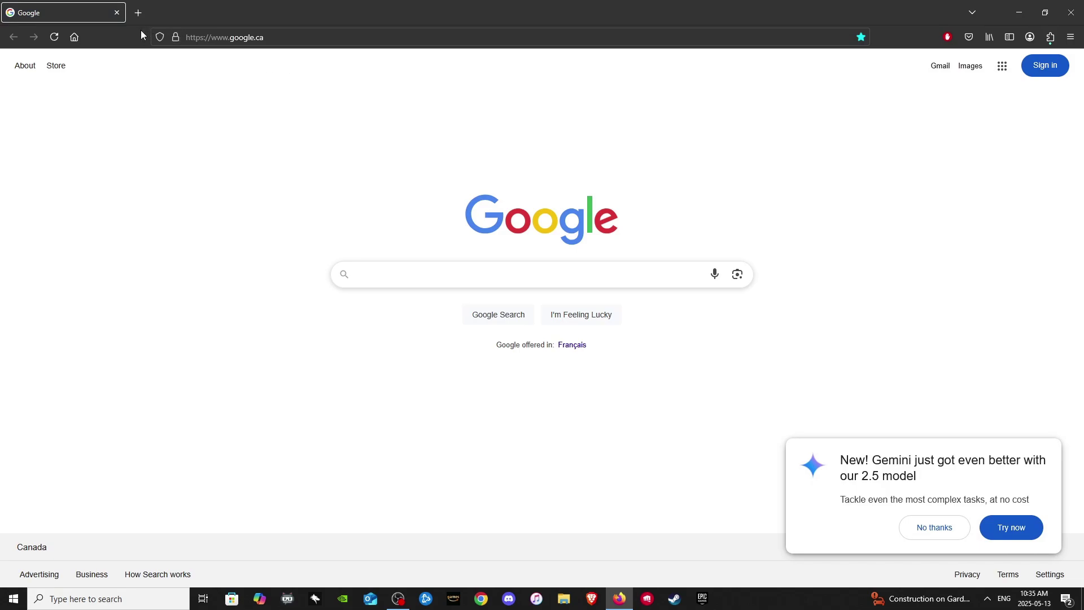
Step: Search Google for 'elvui' to find the Tukui Download Elvui page
left_click(74, 37)
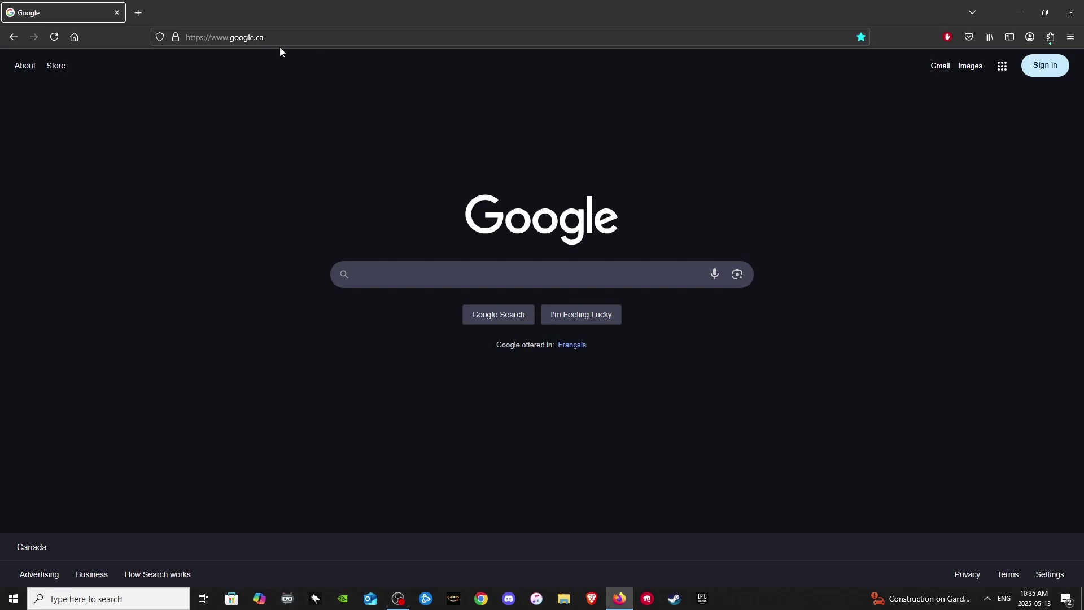
left_click(440, 280)
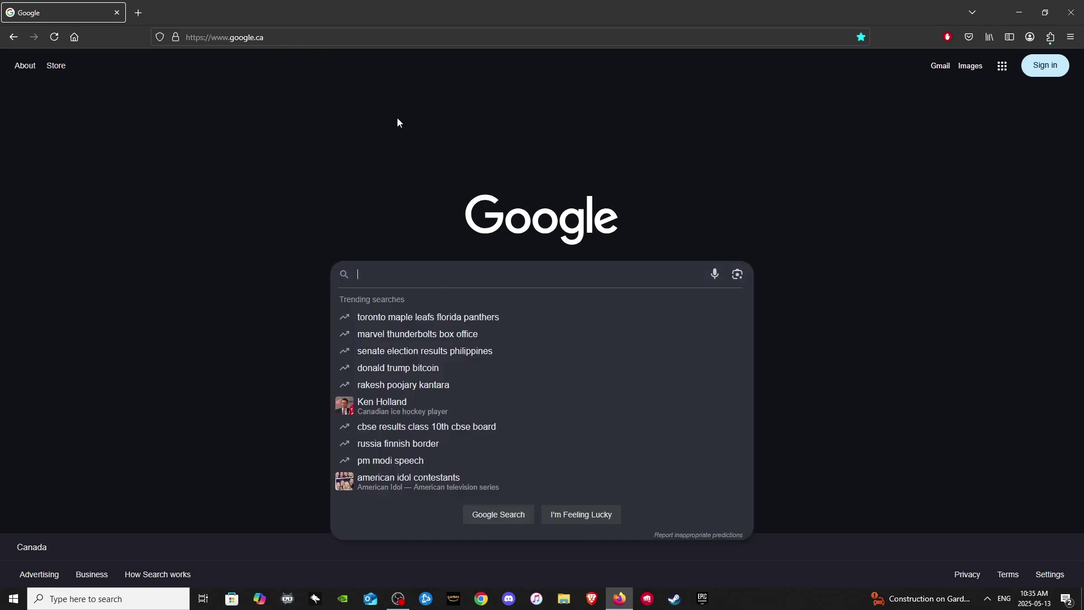
type("elvui")
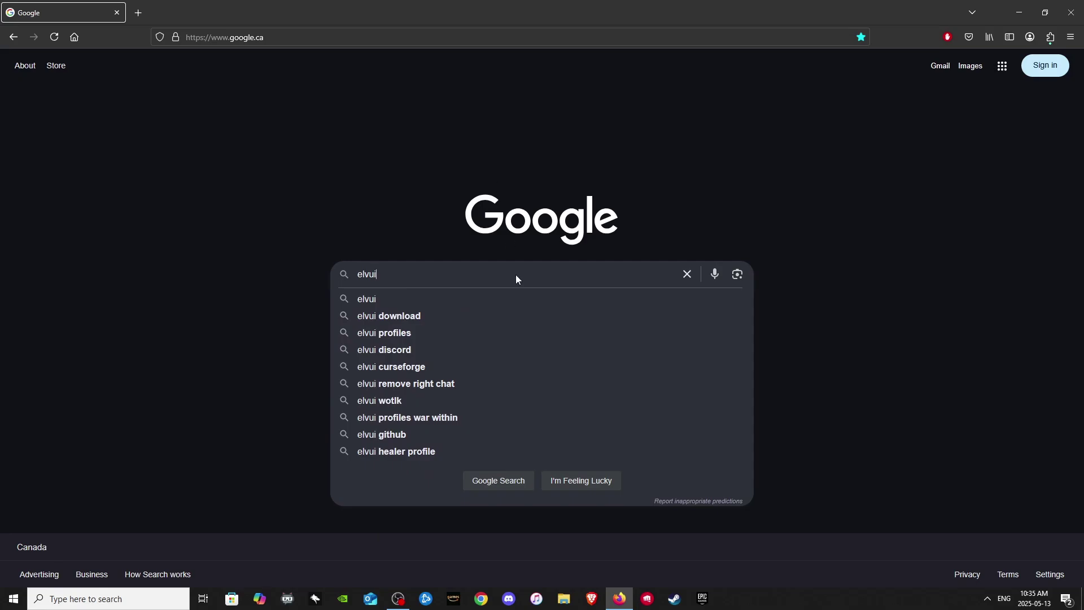
left_click(504, 480)
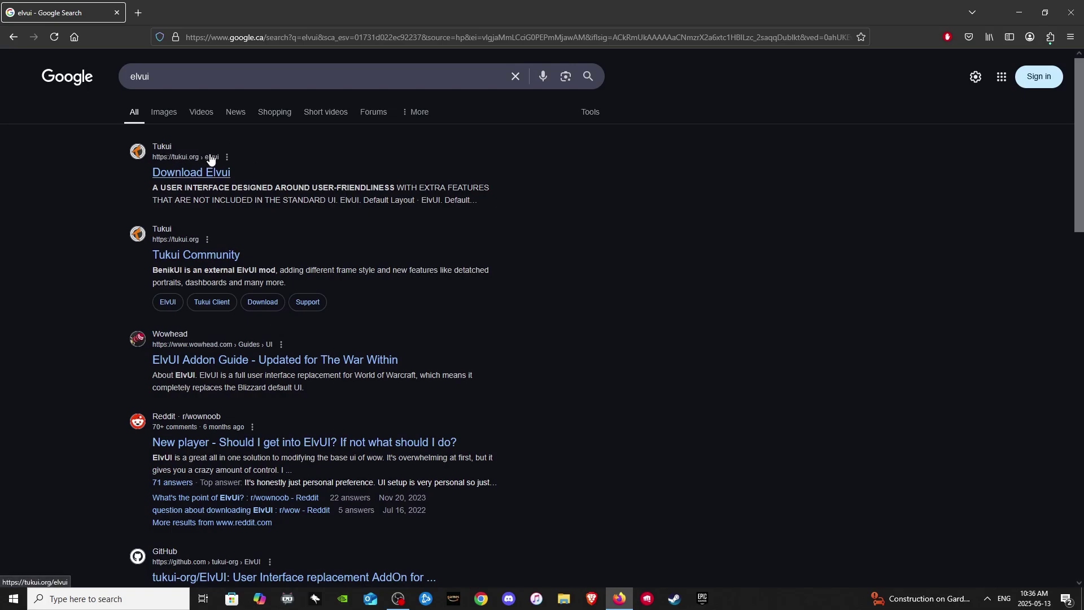
Step: Open the 'Download Elvui' result on tukui.org
left_click(177, 175)
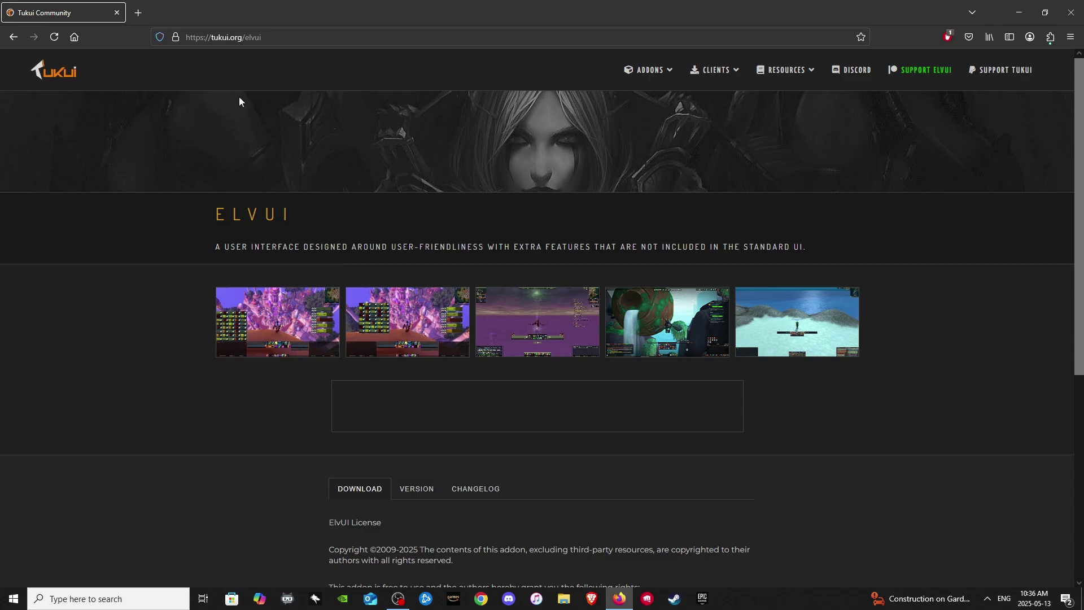
scroll(568, 294, "down", 1)
scroll(559, 277, "up", 1)
Step: Go to ADDONS > ELVUI and scroll to the ElvUI 13.90 download section
left_click(656, 73)
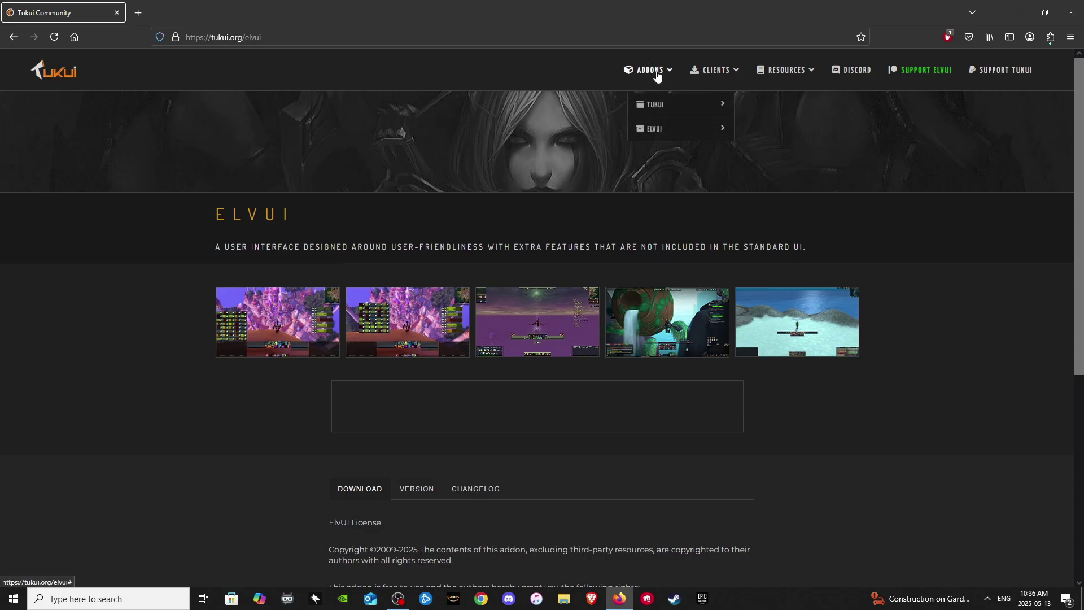
mouse_move(659, 131)
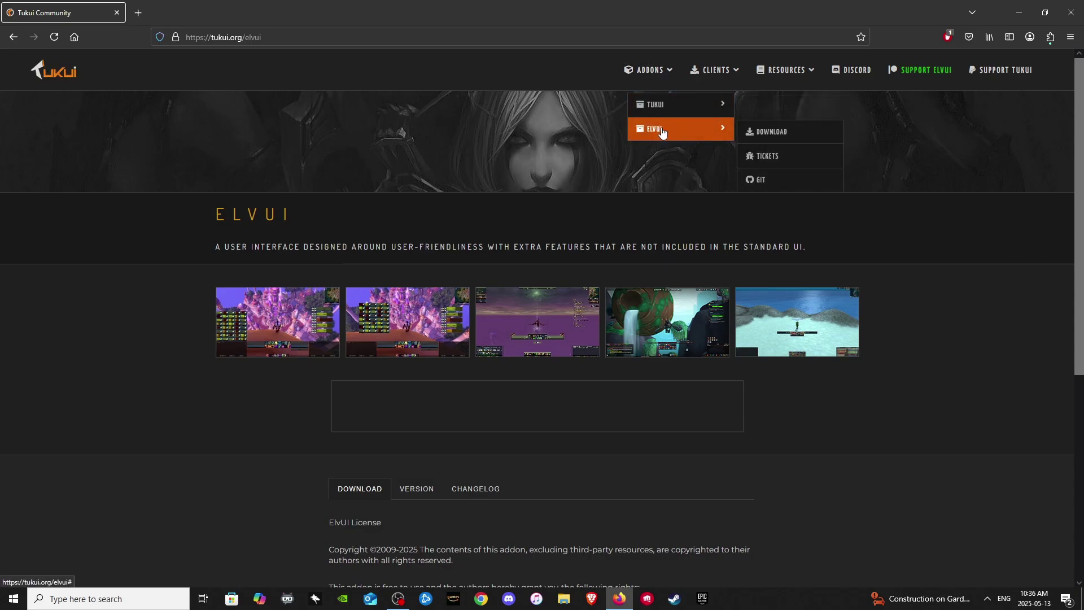
left_click(781, 130)
scroll(556, 206, "down", 4)
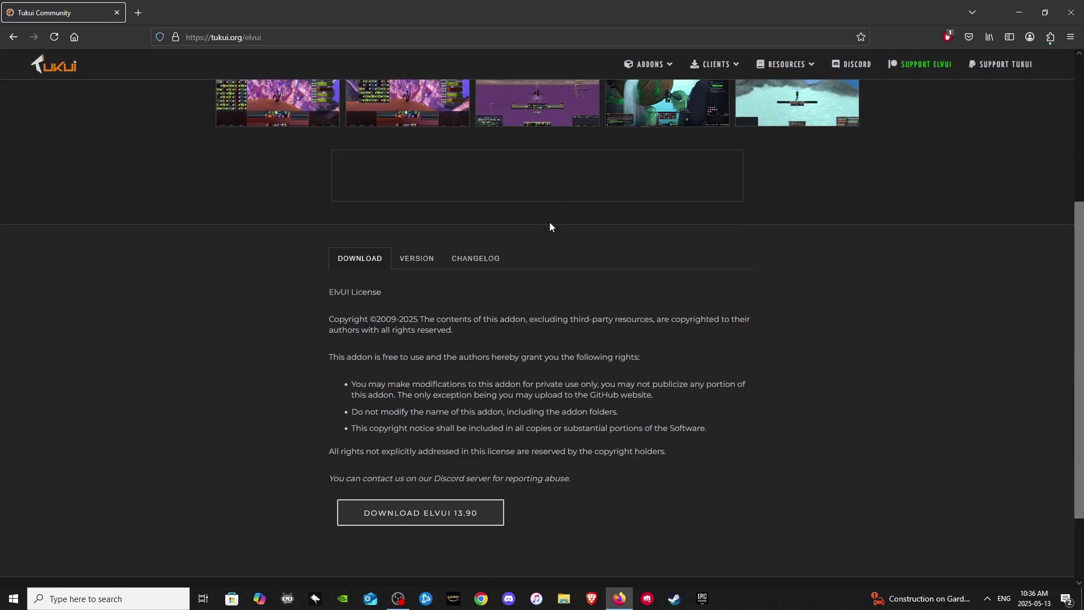
scroll(560, 258, "up", 4)
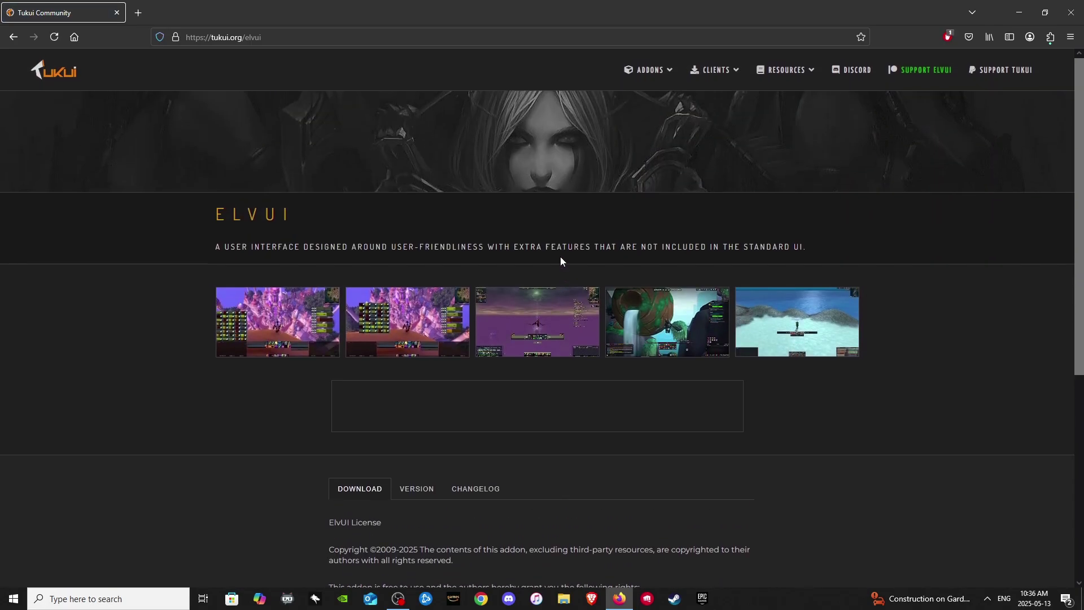
scroll(564, 259, "down", 4)
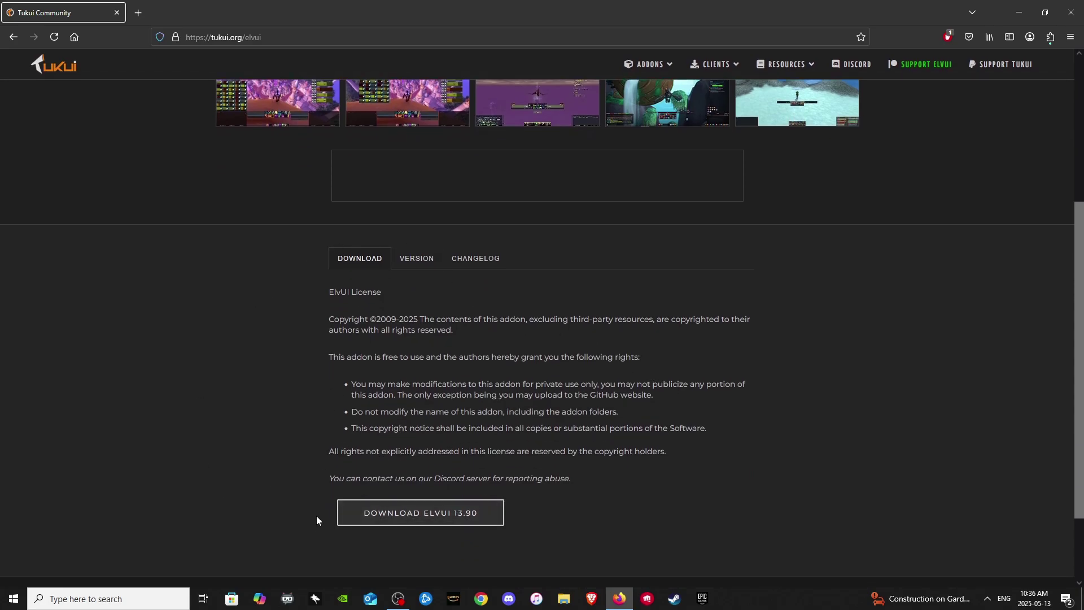
scroll(505, 486, "down", 1)
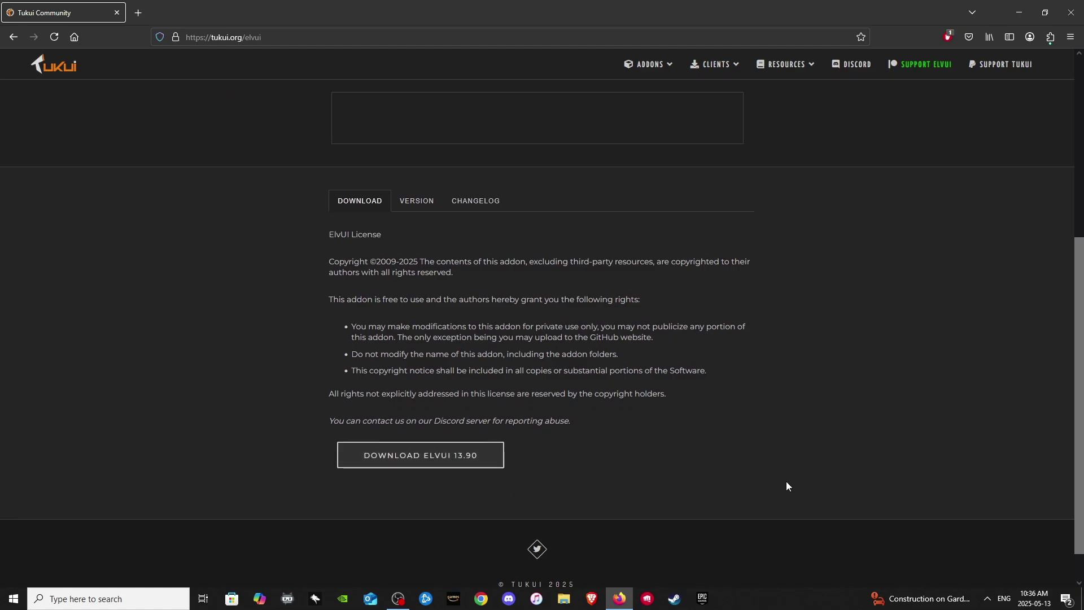
scroll(794, 265, "up", 1)
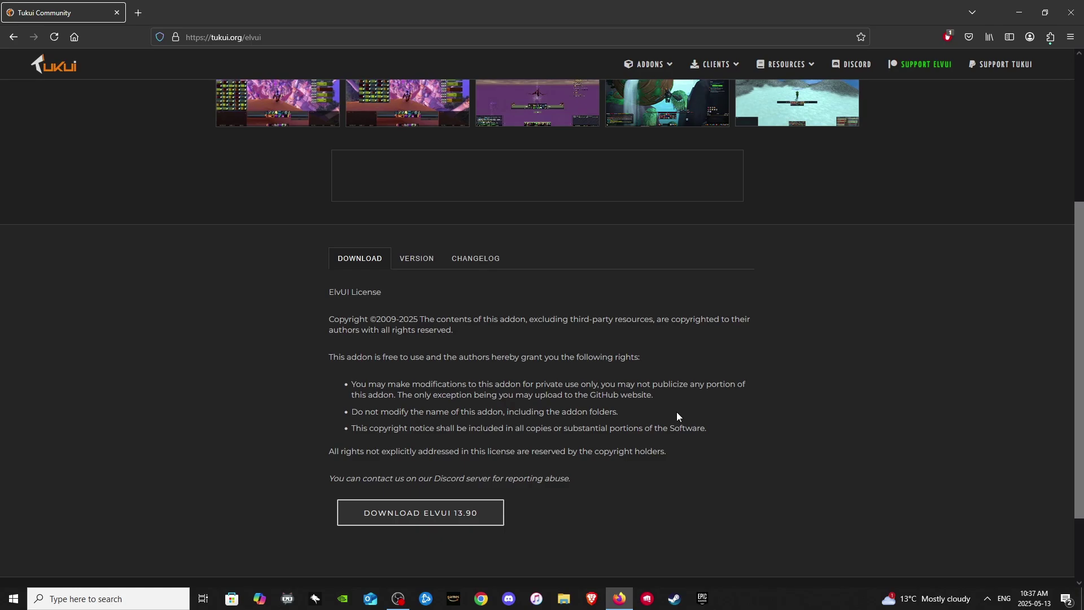
Step: Download the ElvUI 13.90 package as elvui-13.90.zip
left_click(439, 517)
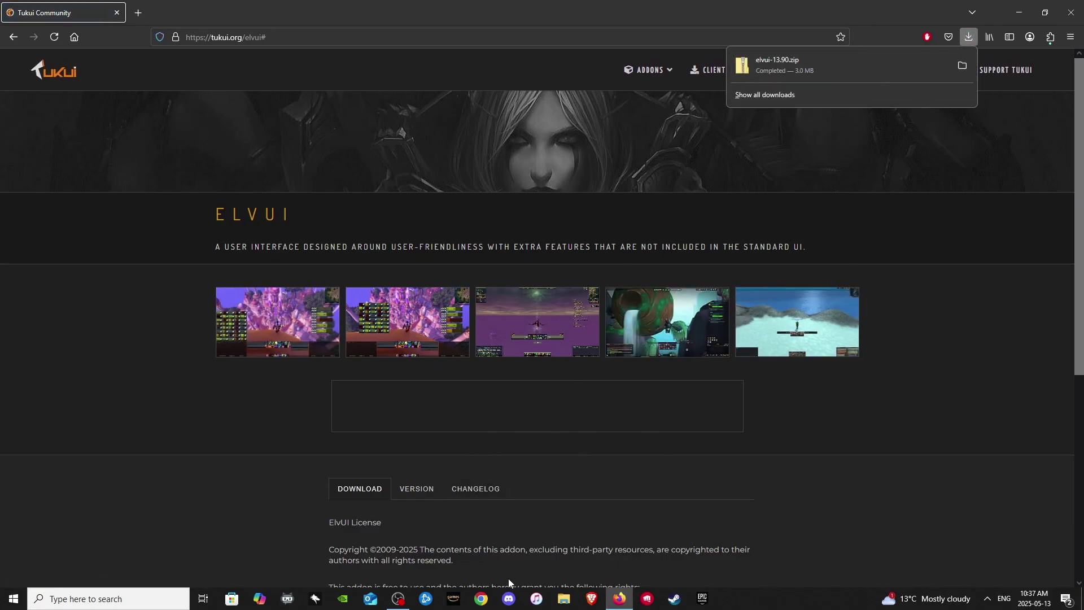
Step: Locate the elvui-13.90 zip in the D:\downloads folder in File Explorer
right_click(566, 596)
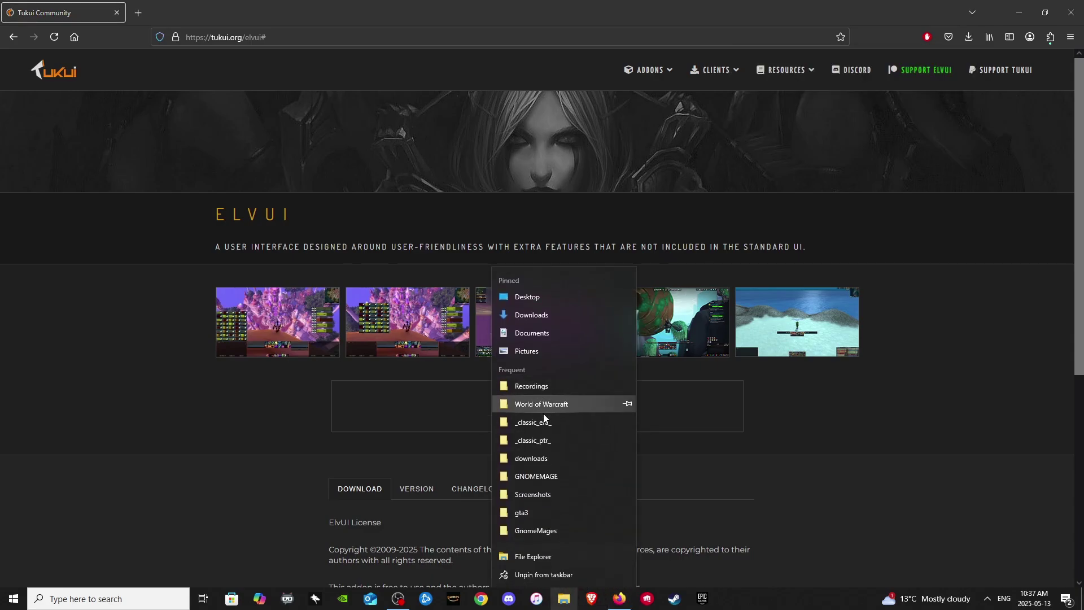
left_click(554, 458)
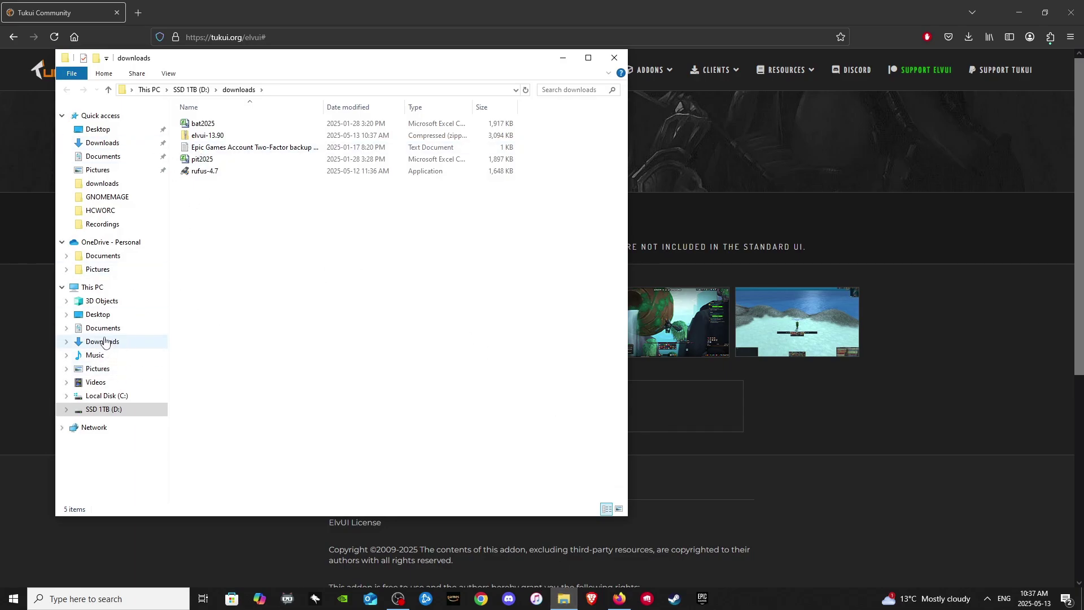
left_click(104, 342)
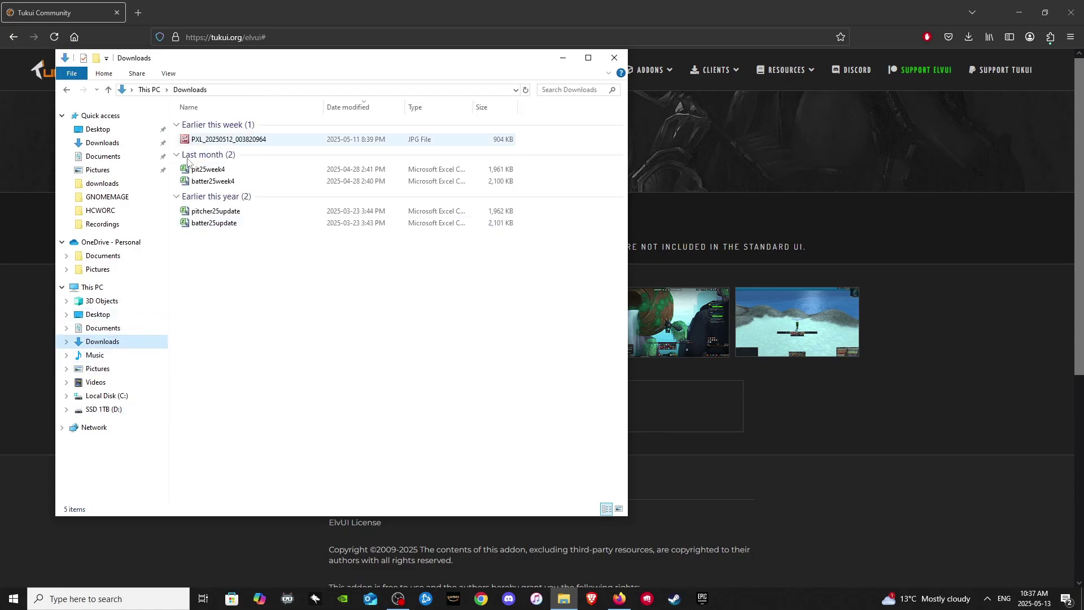
left_click(117, 410)
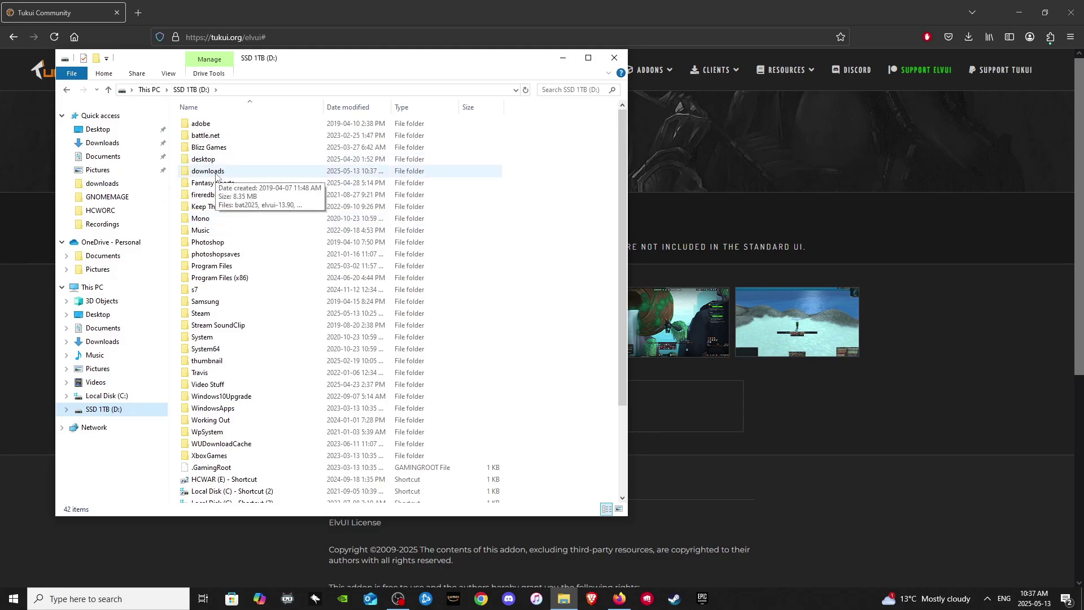
double_click(216, 172)
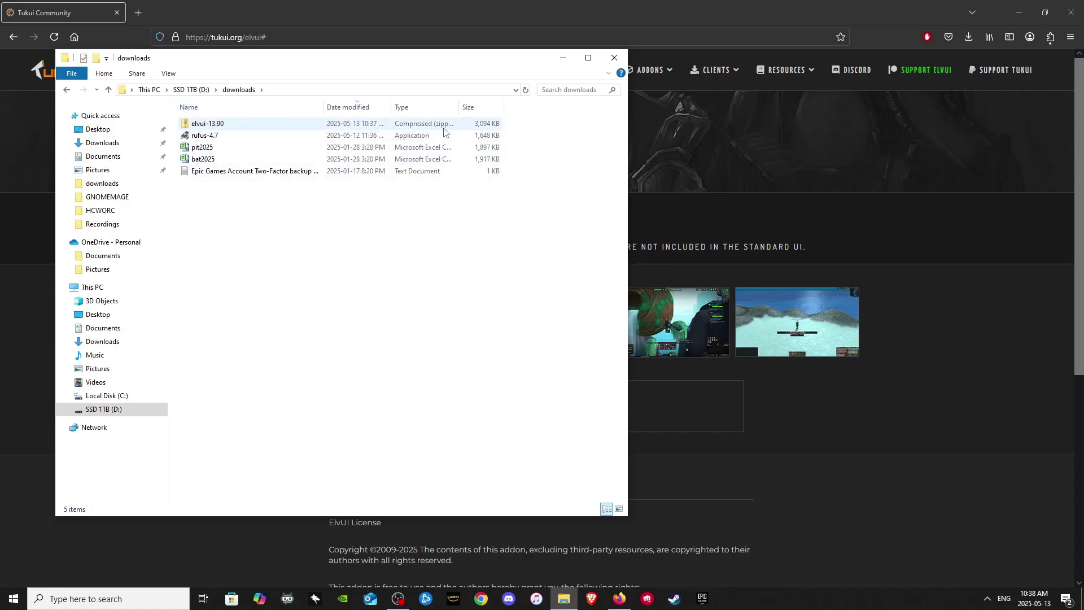
right_click(566, 603)
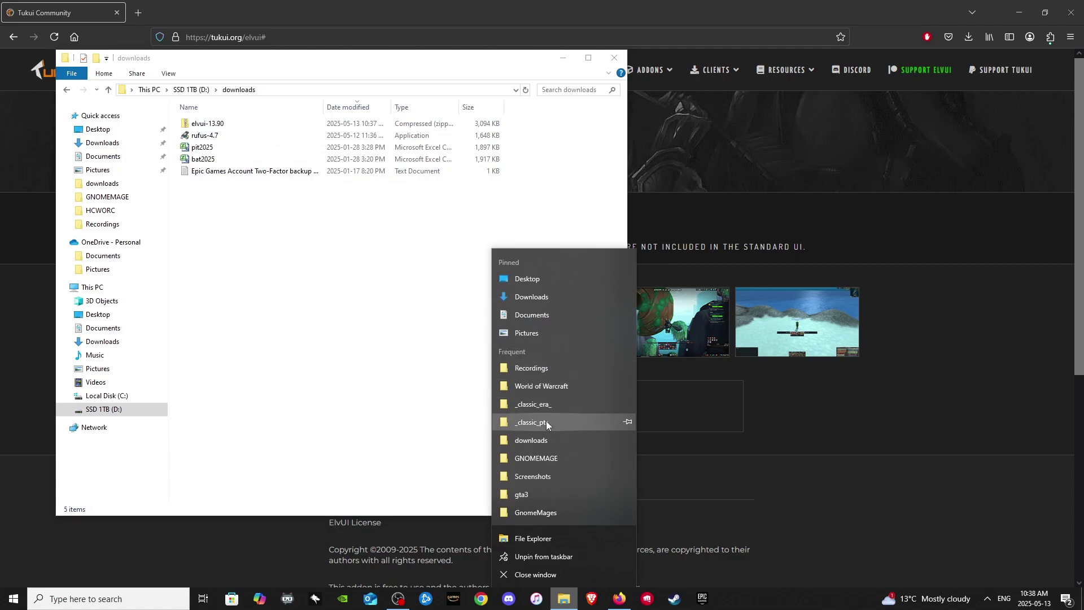
Step: Open a second File Explorer window and browse SSD 1TB (D:) into Blizz Games
left_click(537, 461)
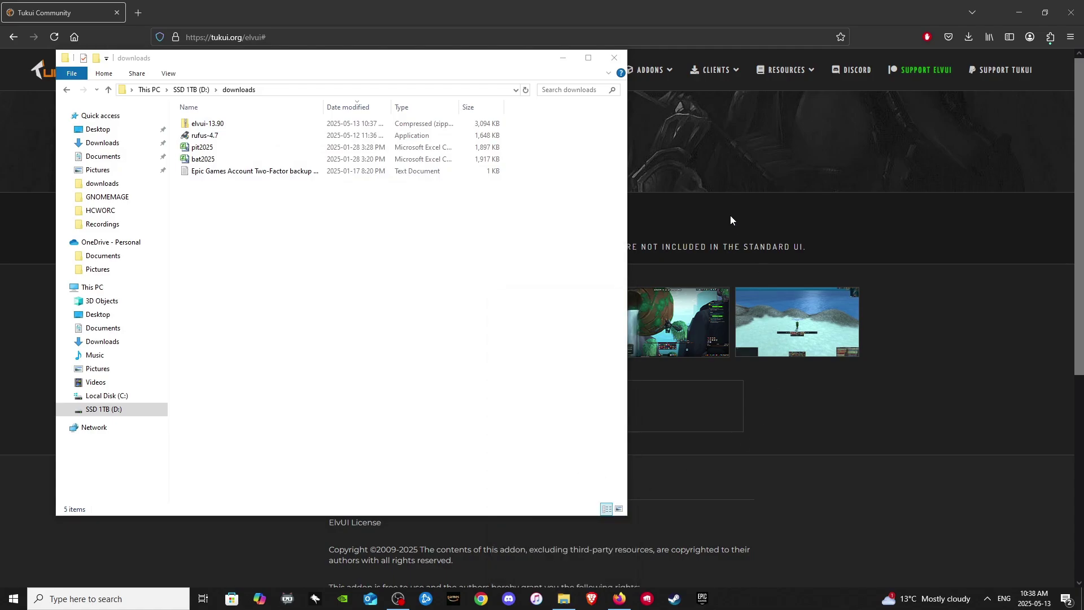
left_click_drag(458, 74, 810, 53)
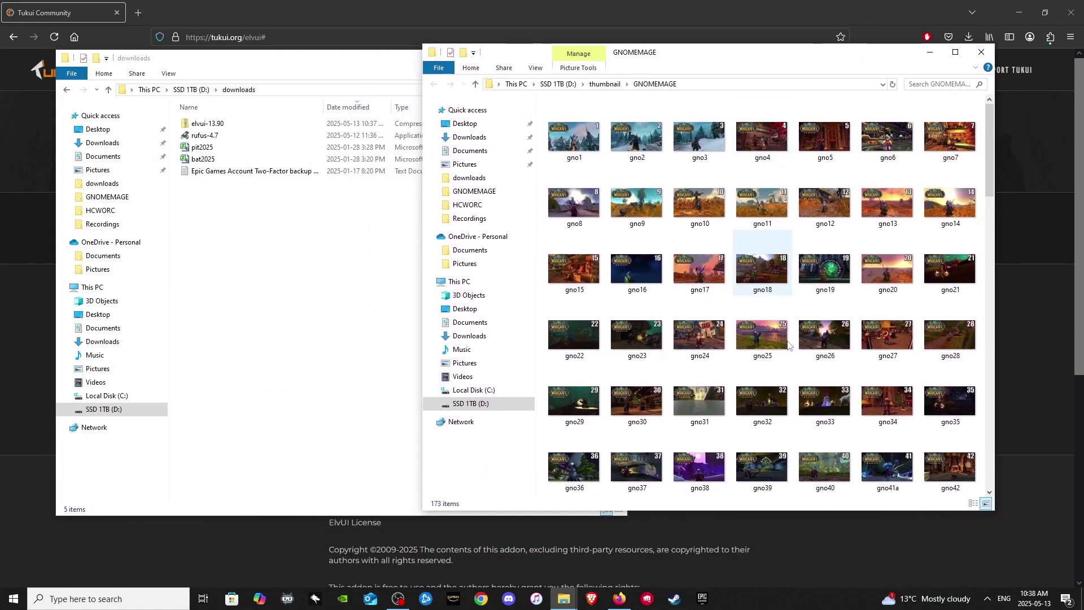
scroll(833, 353, "down", 3)
scroll(833, 353, "up", 3)
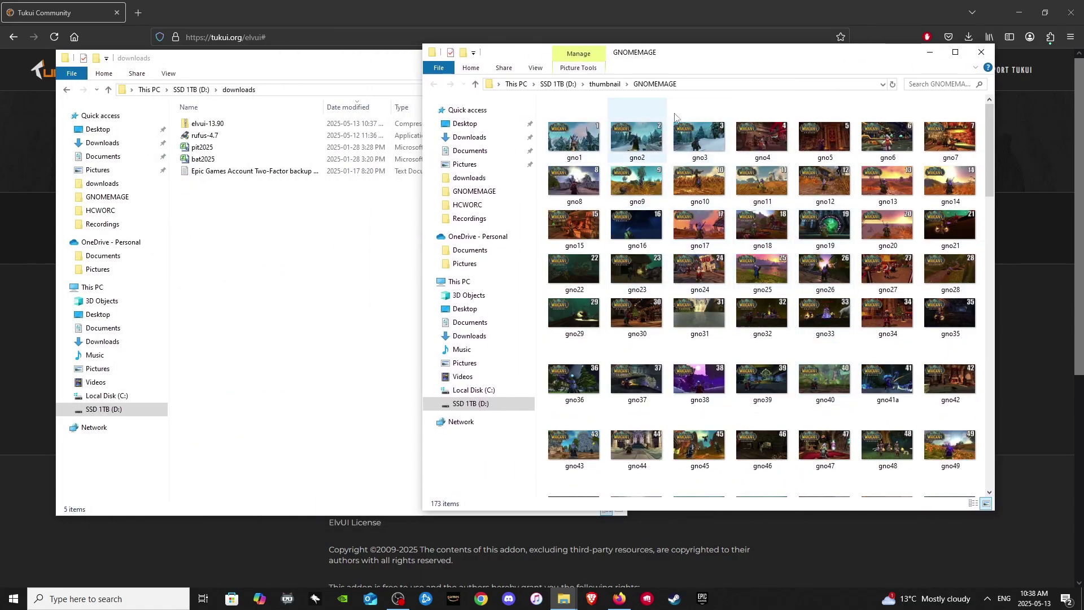
scroll(748, 266, "down", 19)
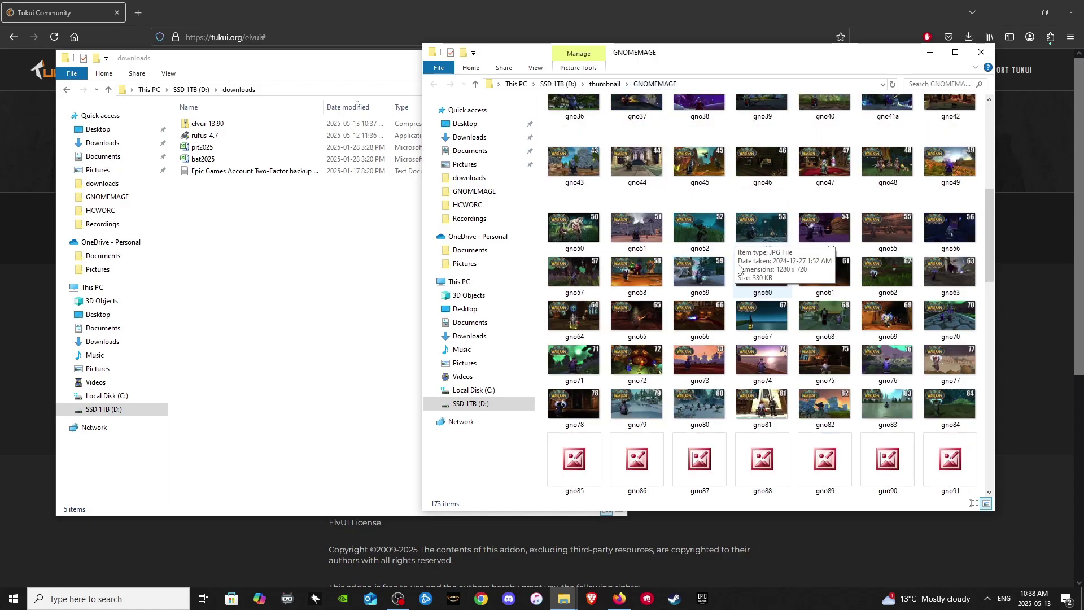
scroll(747, 266, "up", 19)
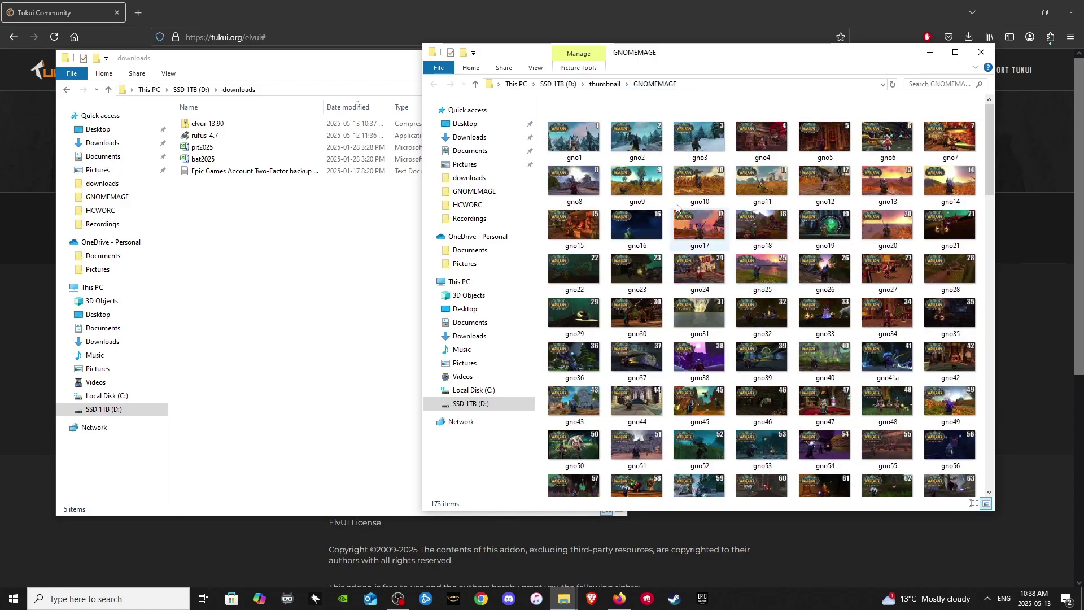
left_click(484, 406)
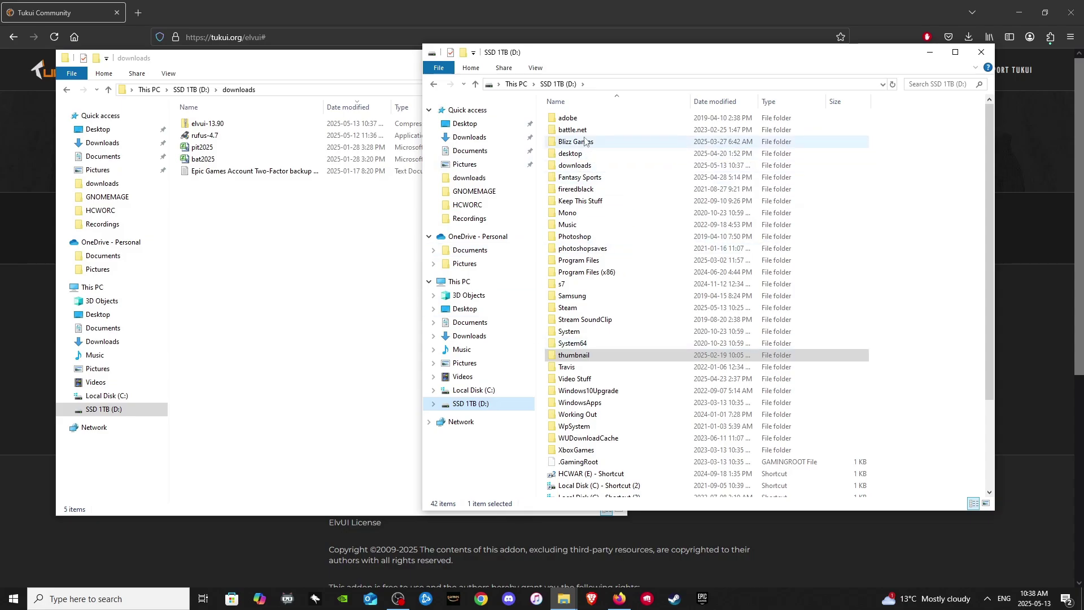
double_click(586, 144)
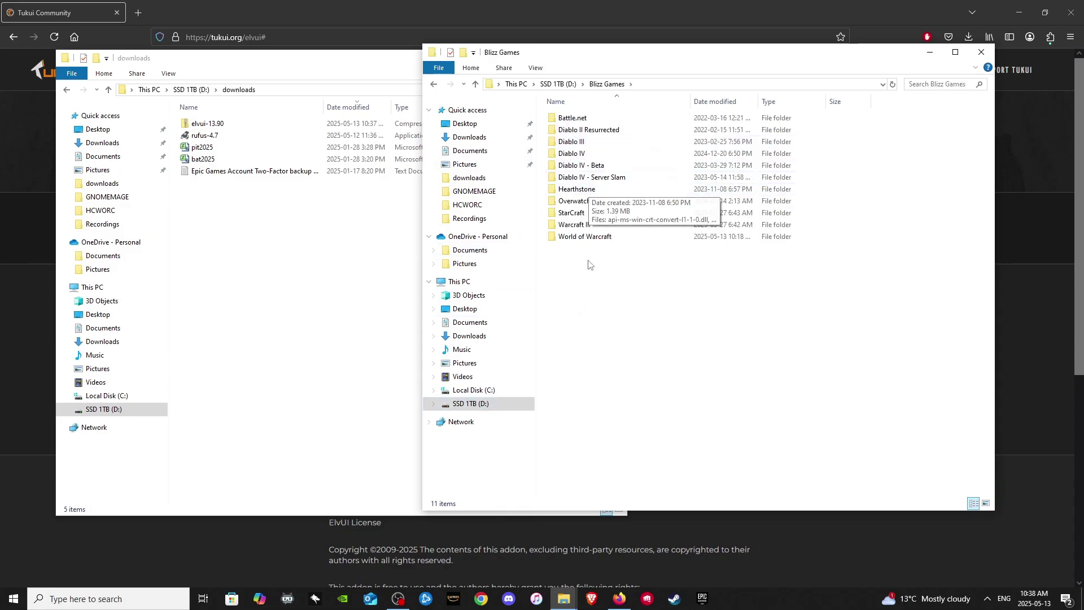
Step: Check C:\Program Files\Blizzard and Program Files (x86)\Battle.net for the game, then return to D:
left_click(434, 83)
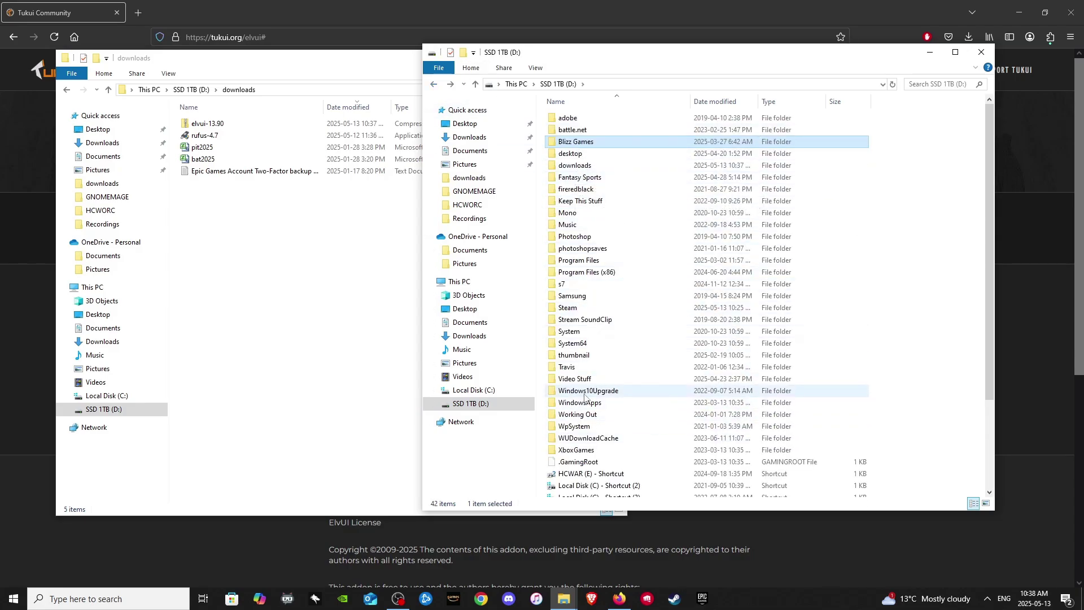
left_click(480, 390)
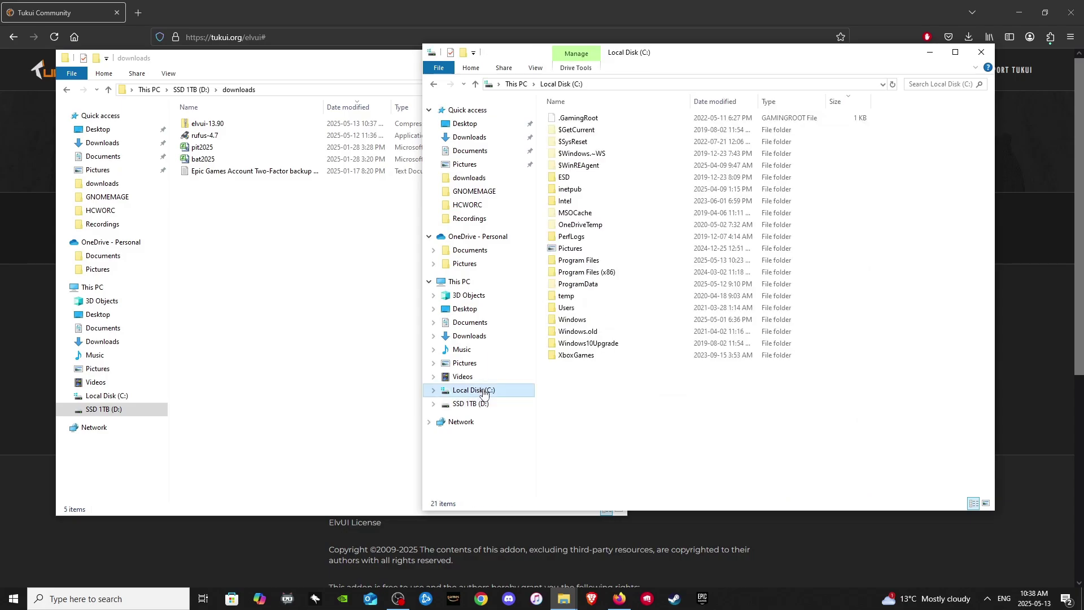
double_click(587, 263)
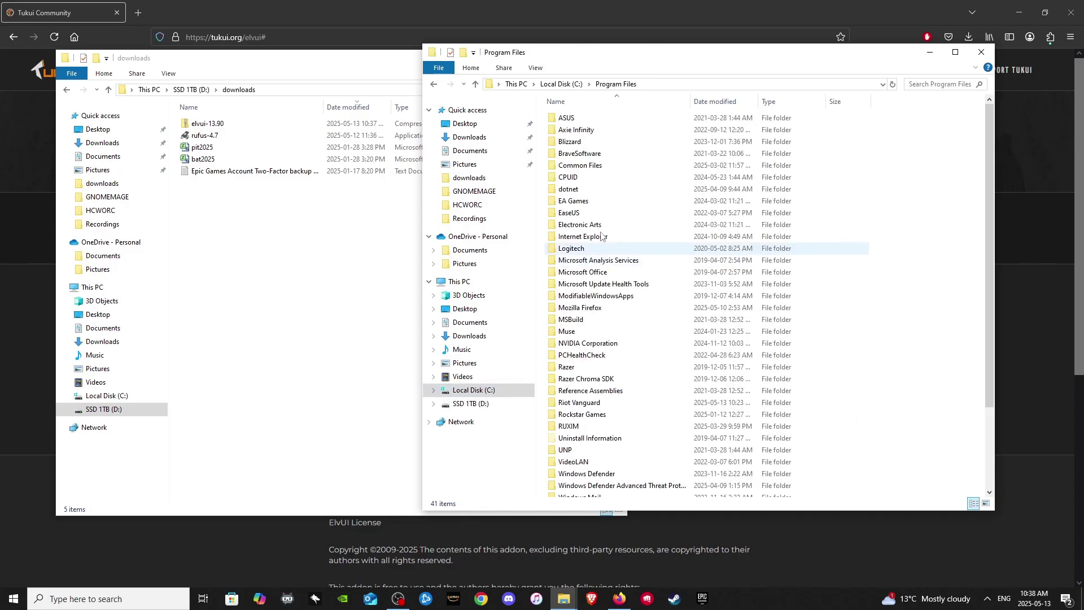
double_click(585, 146)
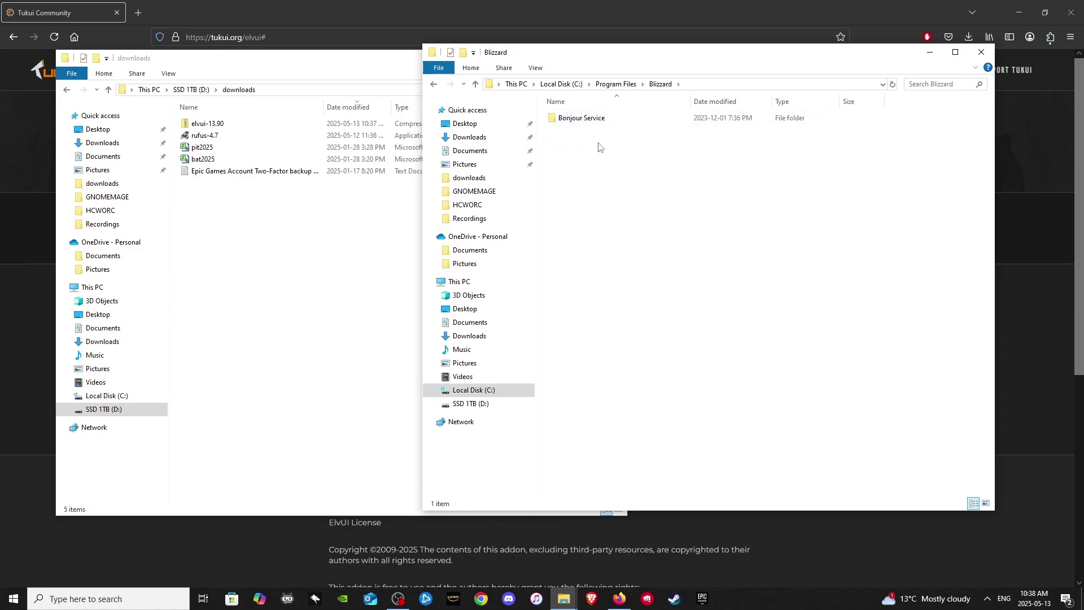
left_click(433, 83)
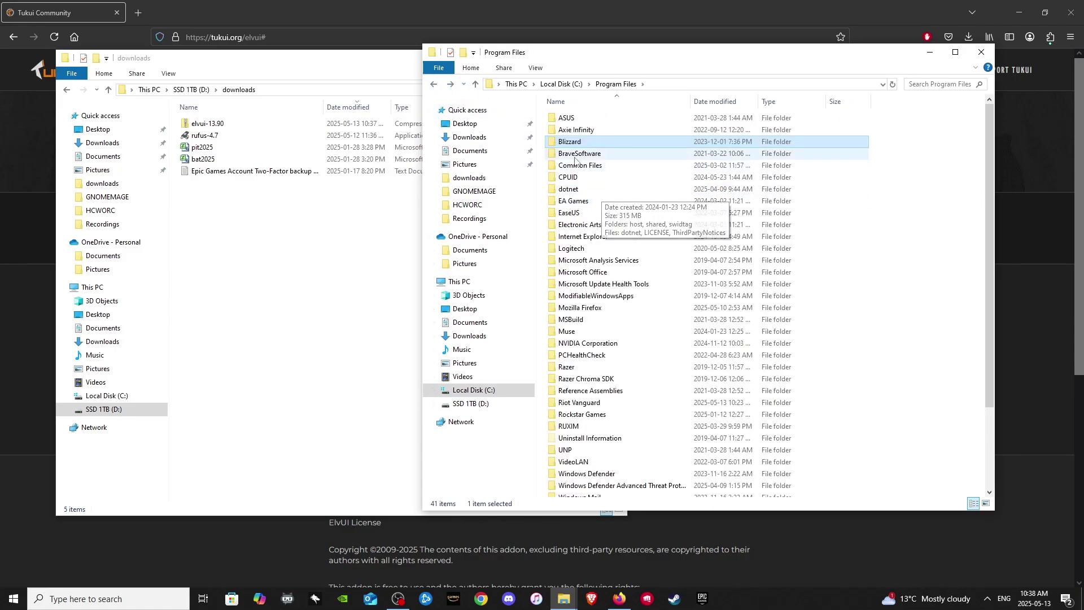
key("alt+Left")
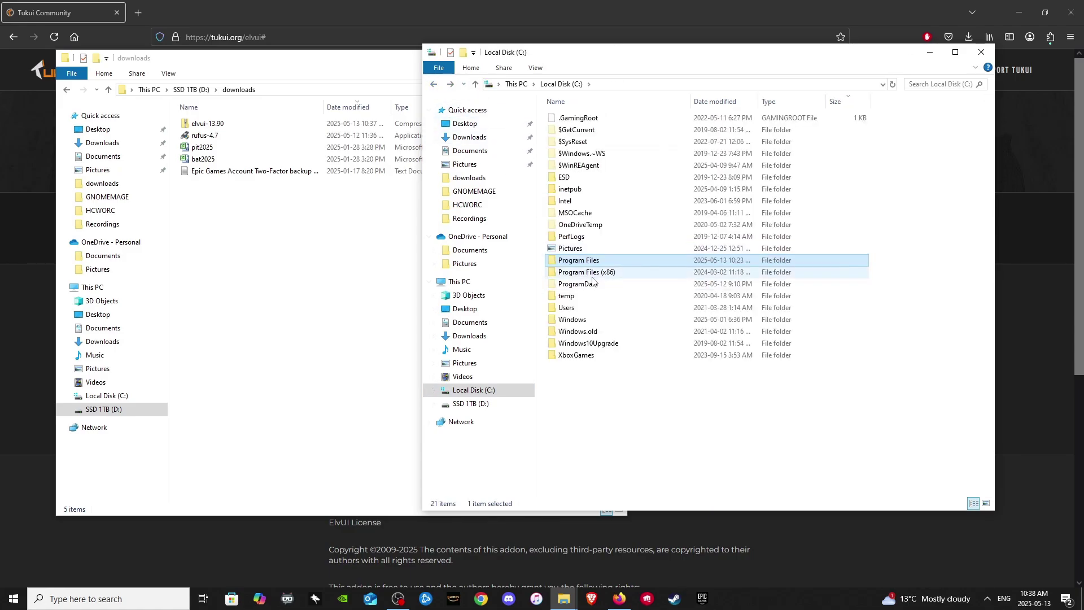
double_click(593, 274)
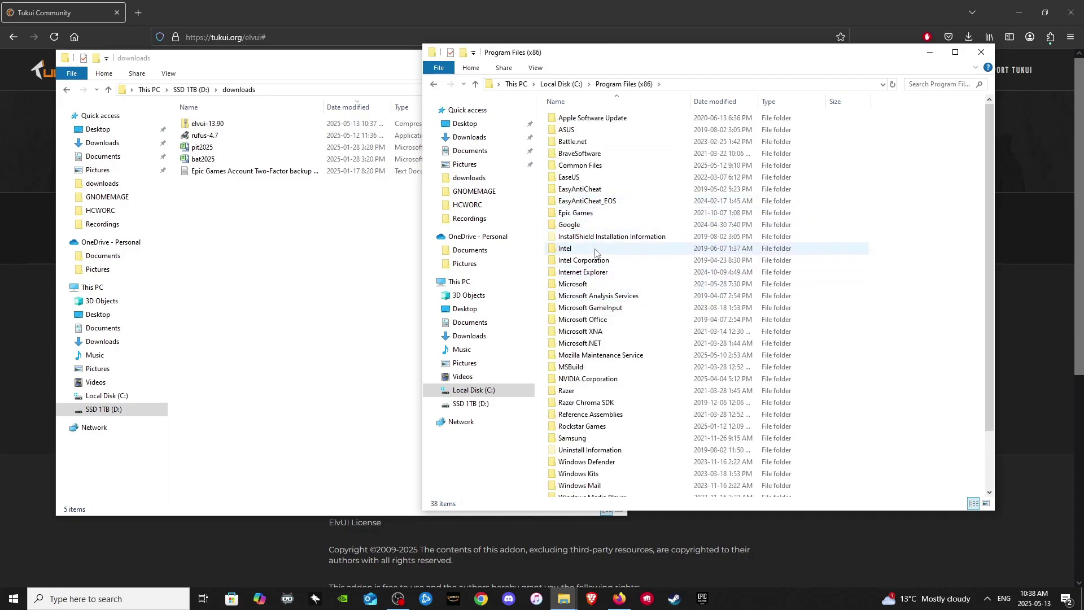
double_click(613, 142)
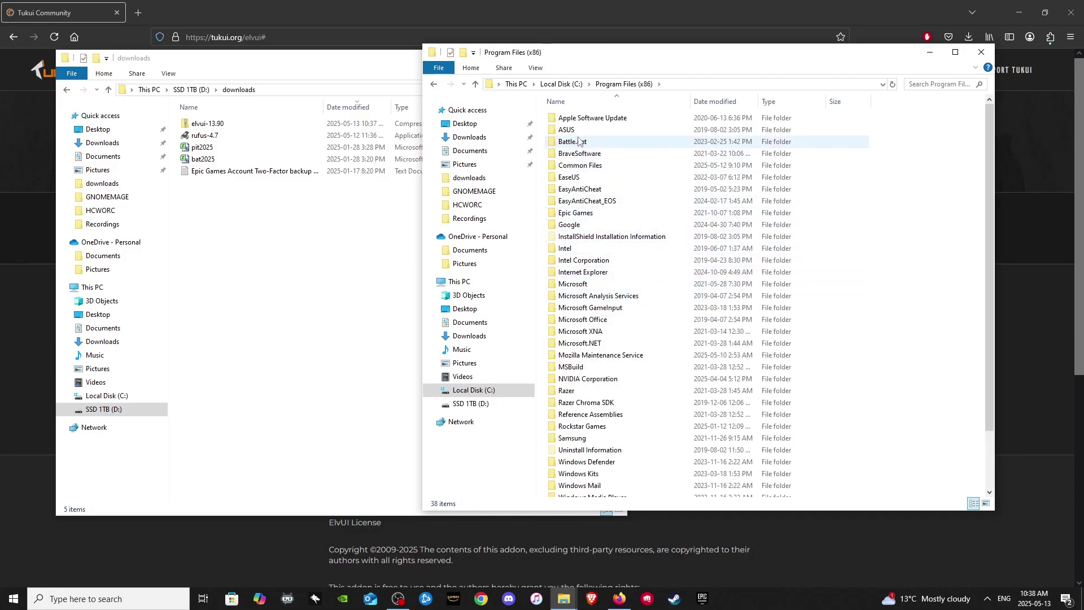
left_click(433, 85)
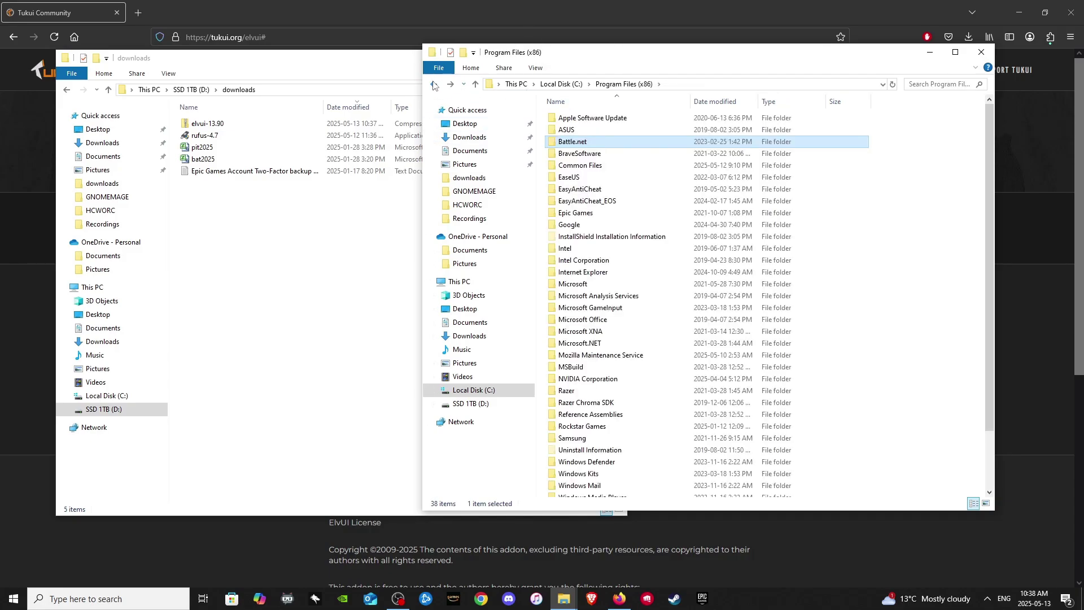
left_click(434, 84)
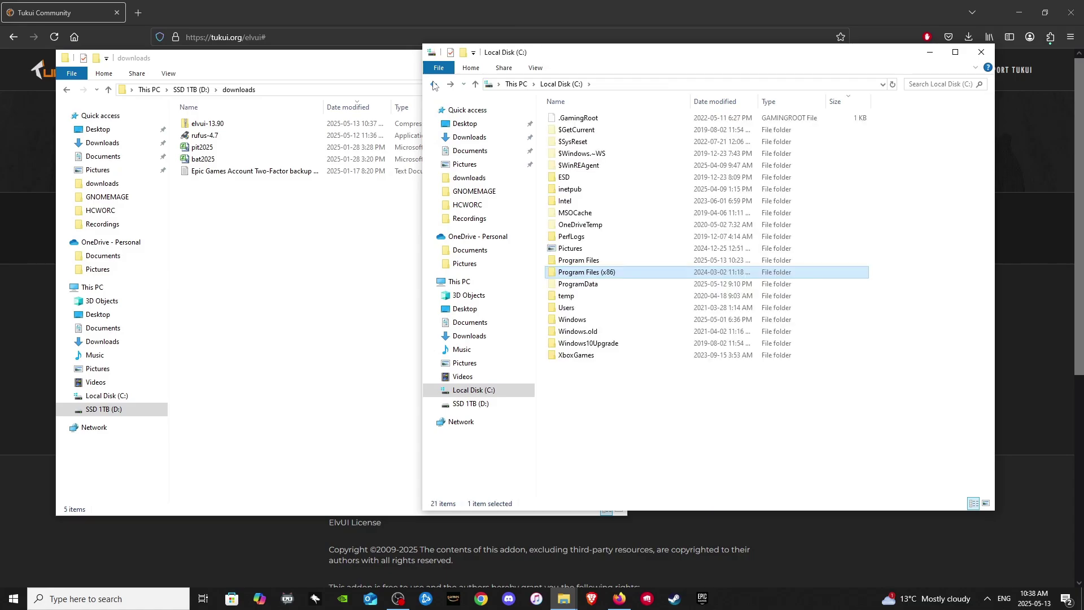
left_click(434, 84)
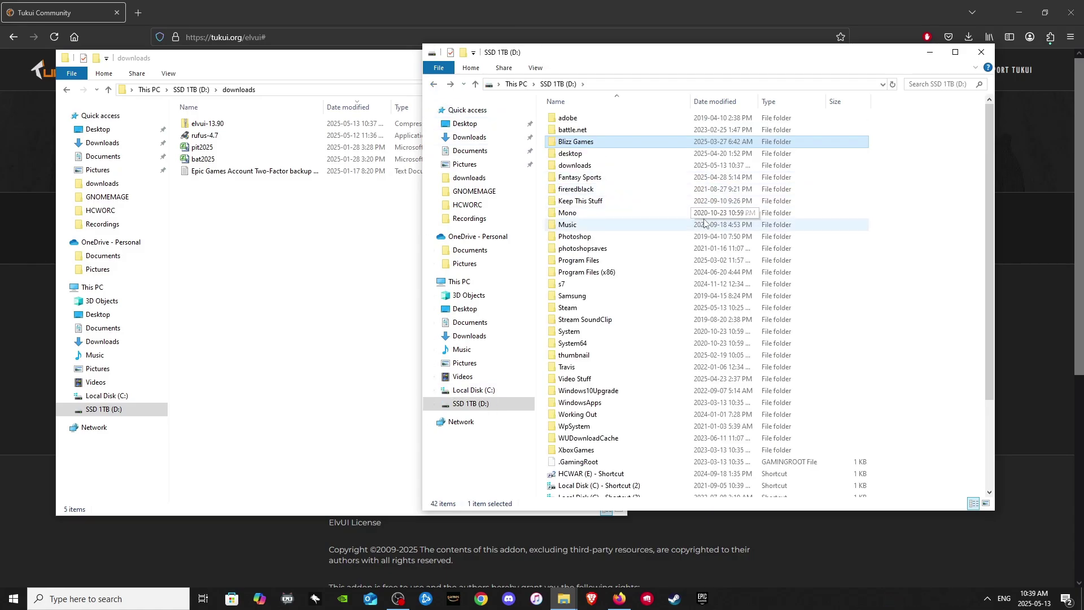
Step: Open D:\Blizz Games\World of Warcraft to show its game-version folders
double_click(591, 143)
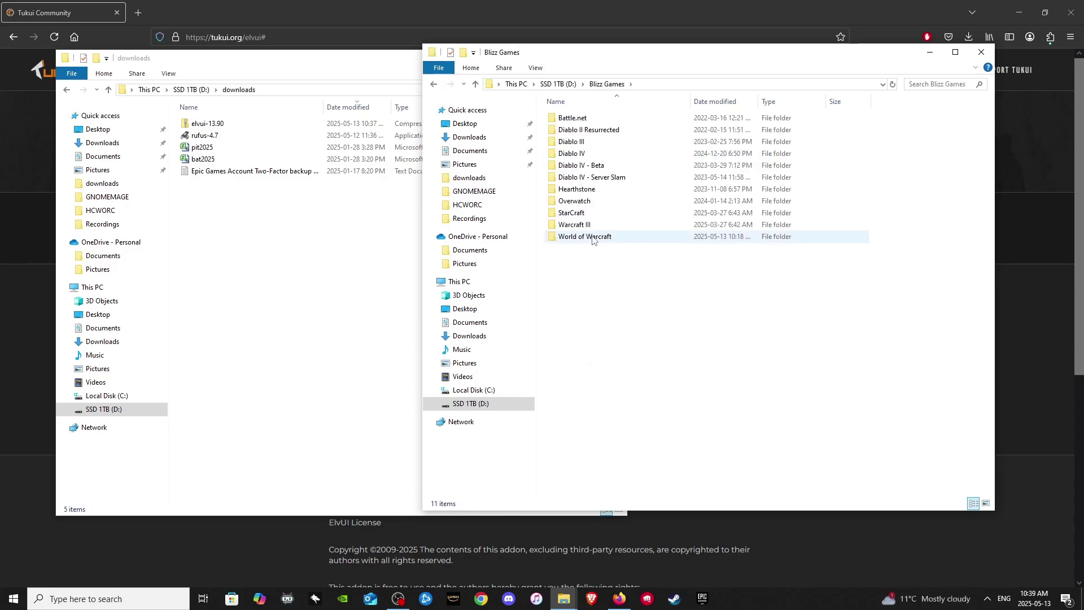
left_click(593, 240)
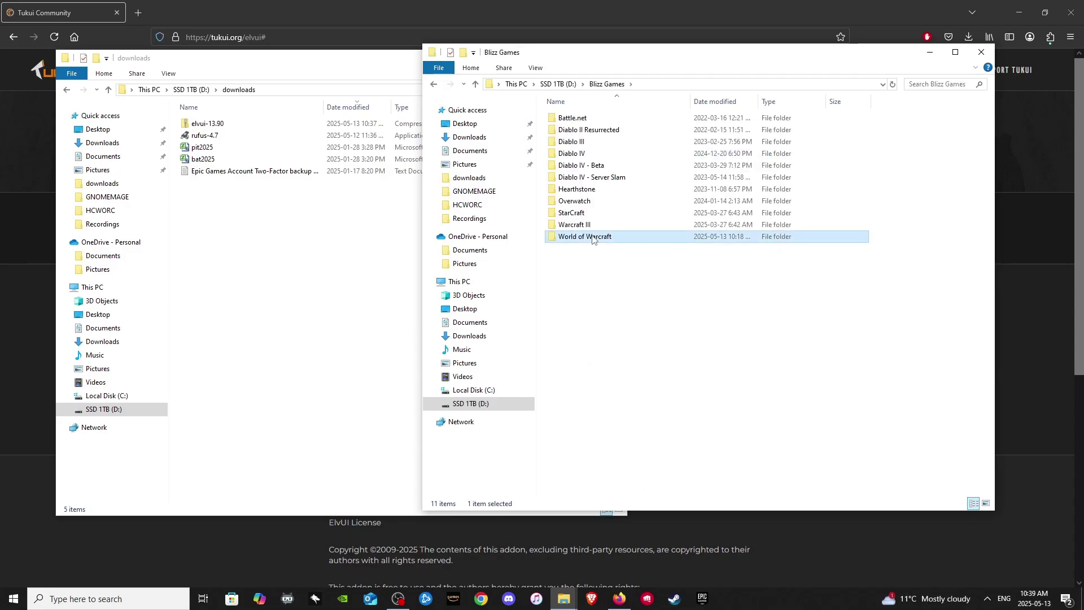
double_click(593, 239)
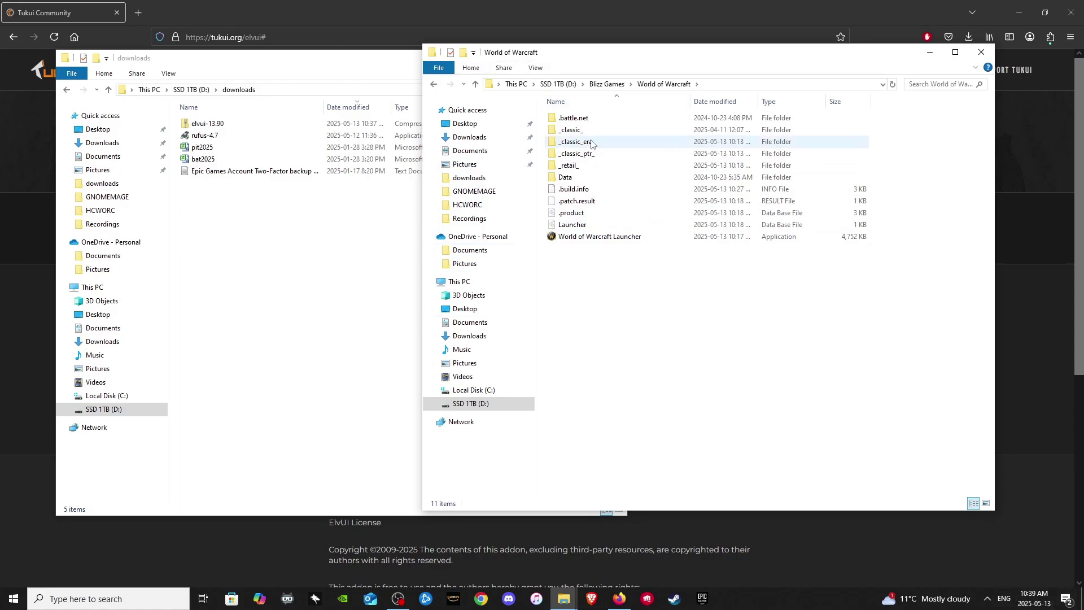
mouse_move(592, 145)
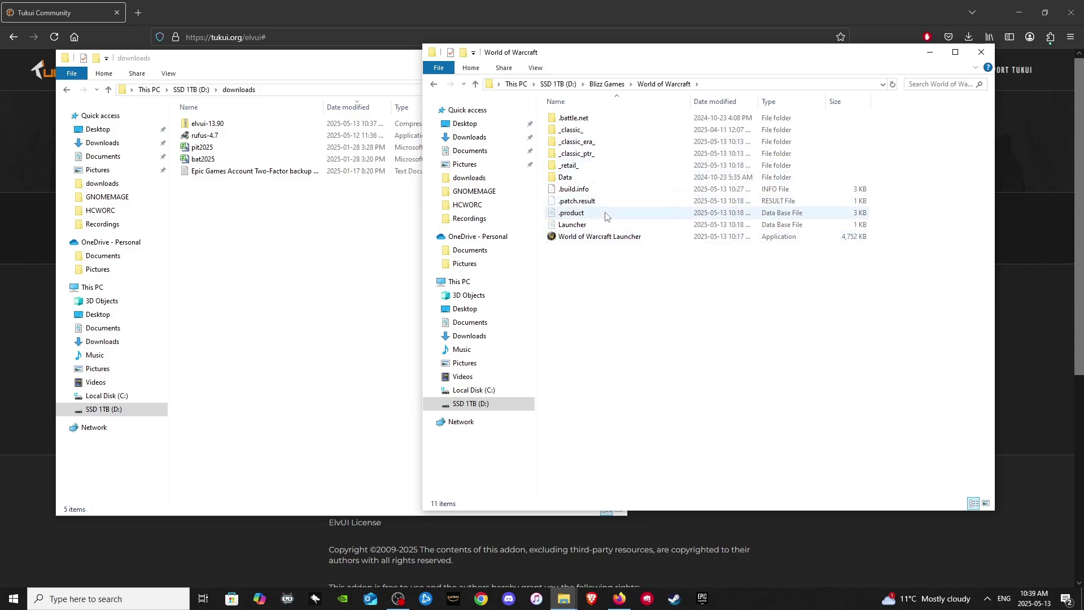
mouse_move(576, 168)
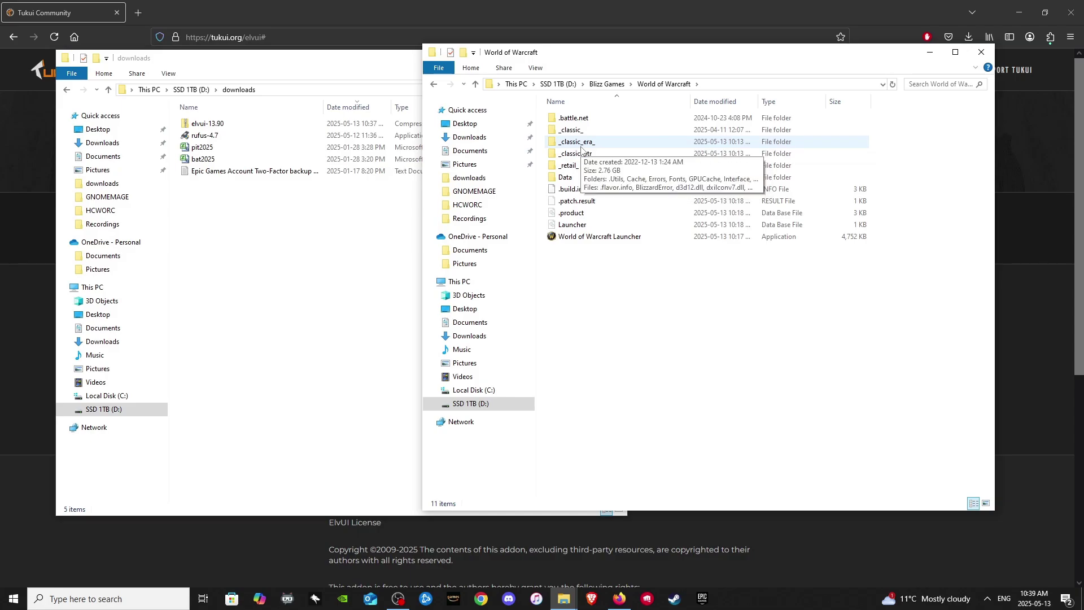
Step: Navigate into _classic_era_\Interface\AddOns
double_click(582, 145)
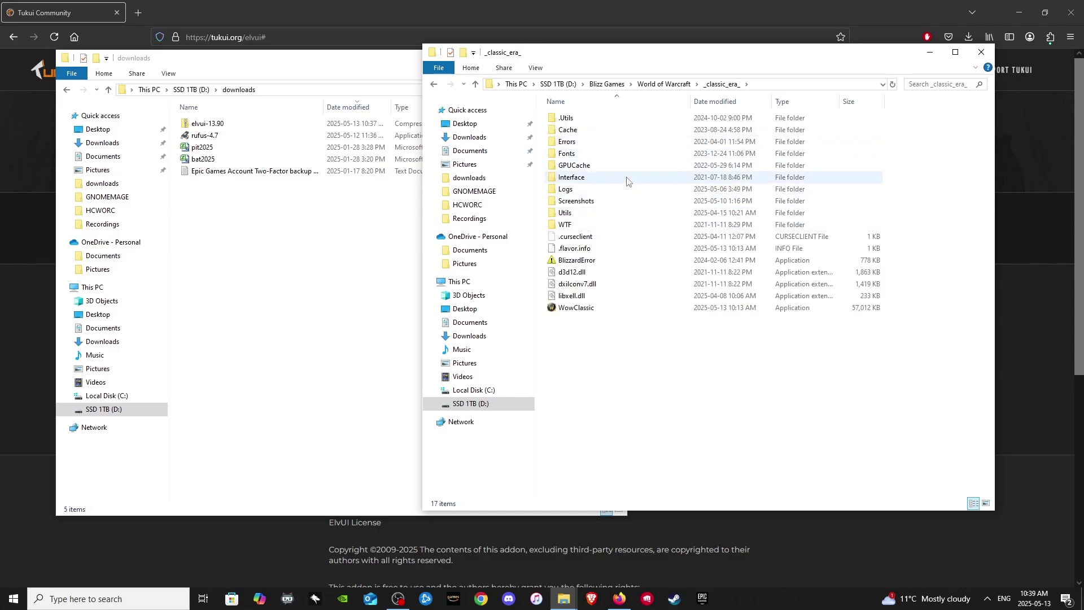
mouse_move(582, 206)
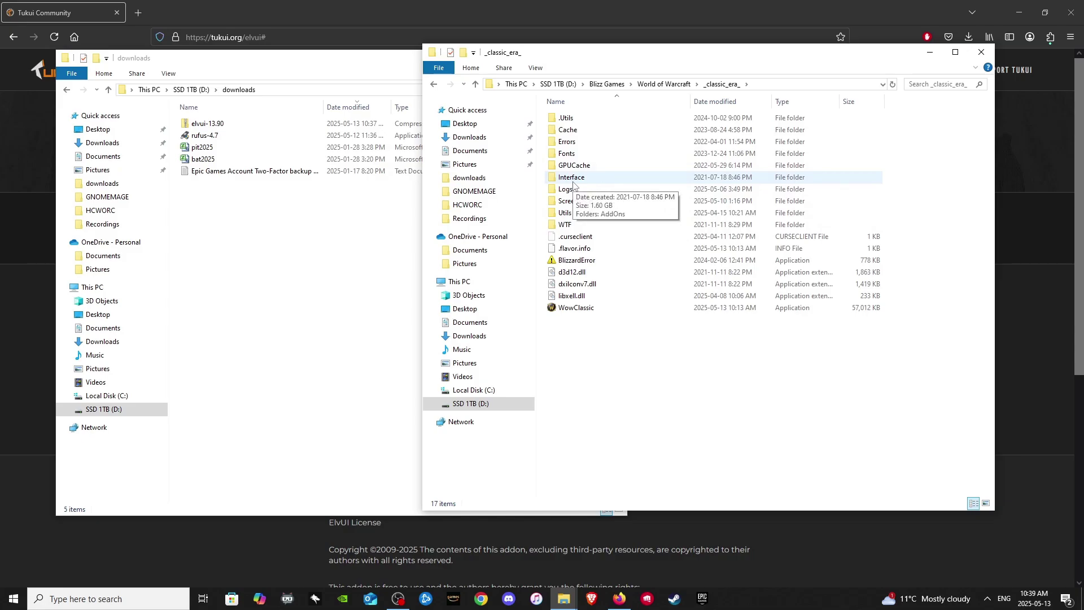
double_click(571, 178)
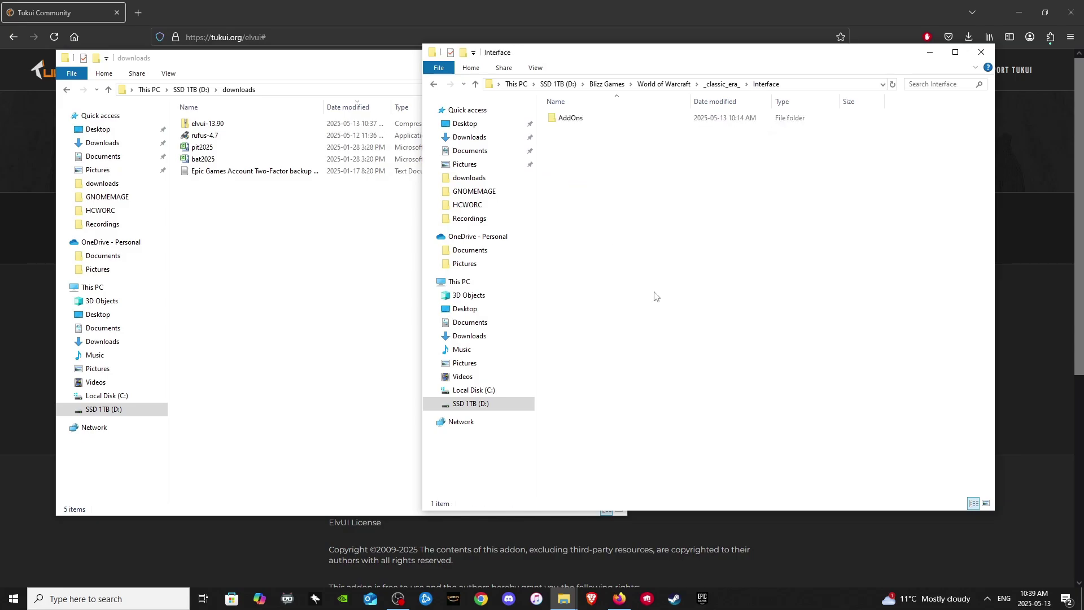
double_click(567, 118)
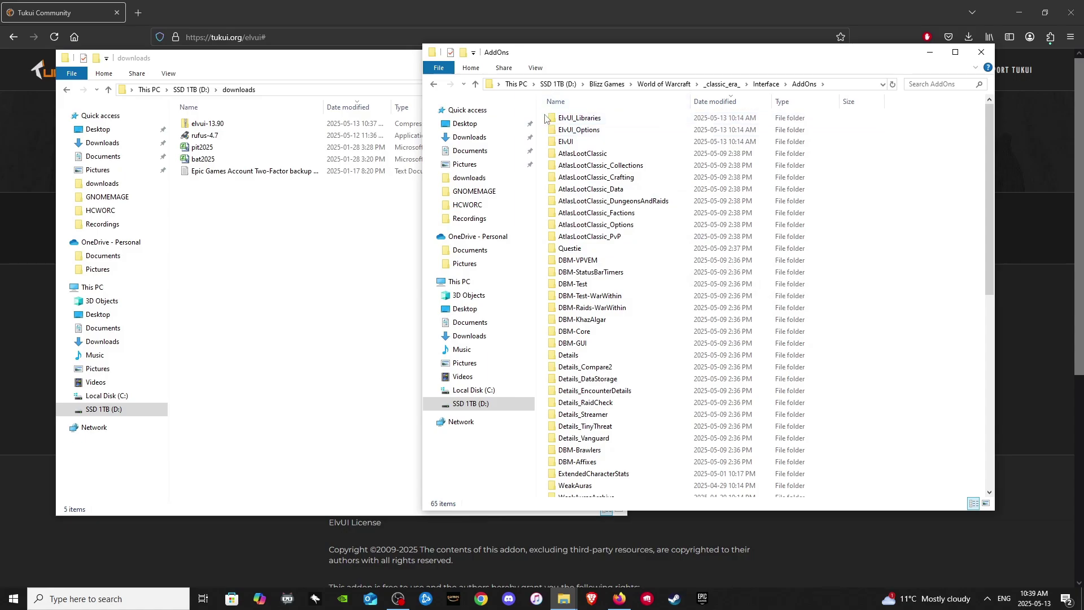
Step: Delete the old ElvUI, ElvUI_Libraries and ElvUI_Options folders
left_click_drag(544, 119, 587, 145)
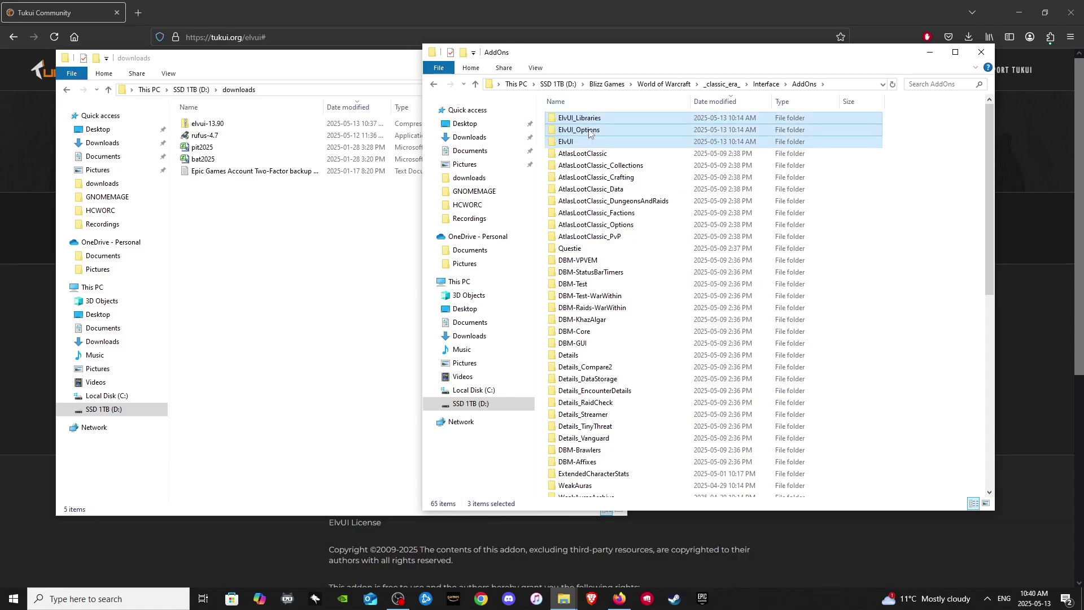
right_click(589, 132)
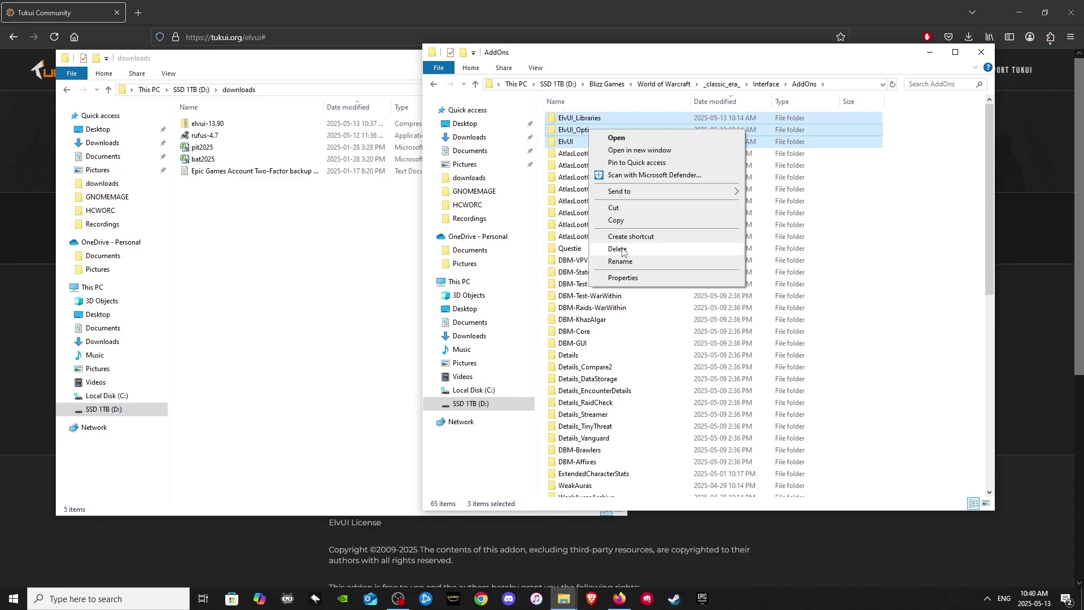
left_click(617, 249)
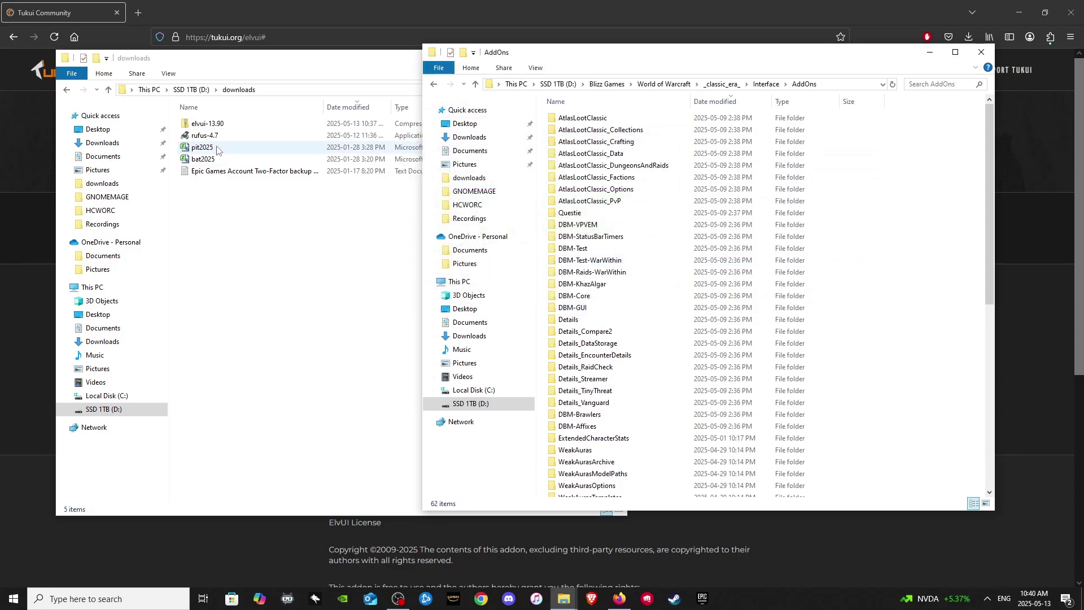
Step: Copy the three ElvUI folders from elvui-13.90.zip into the Classic Era AddOns folder
left_click(206, 125)
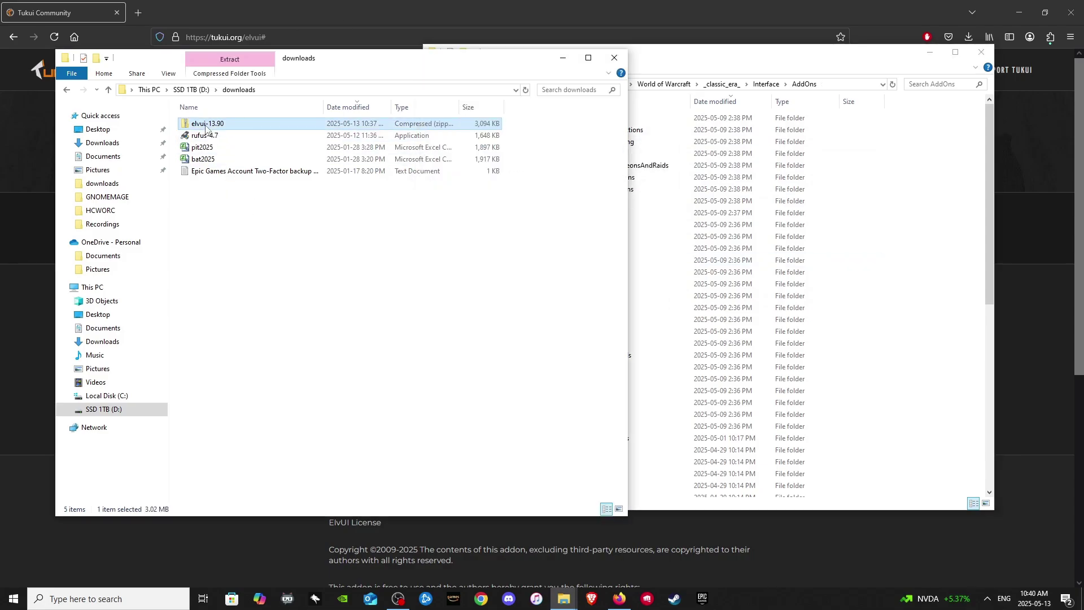
double_click(206, 125)
left_click(67, 91)
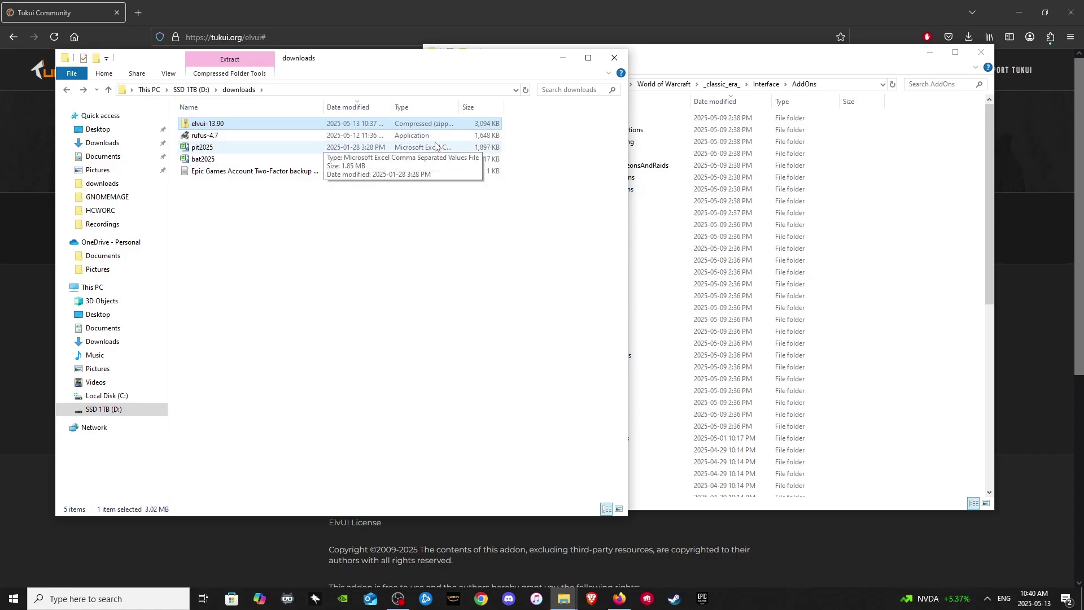
left_click(213, 129)
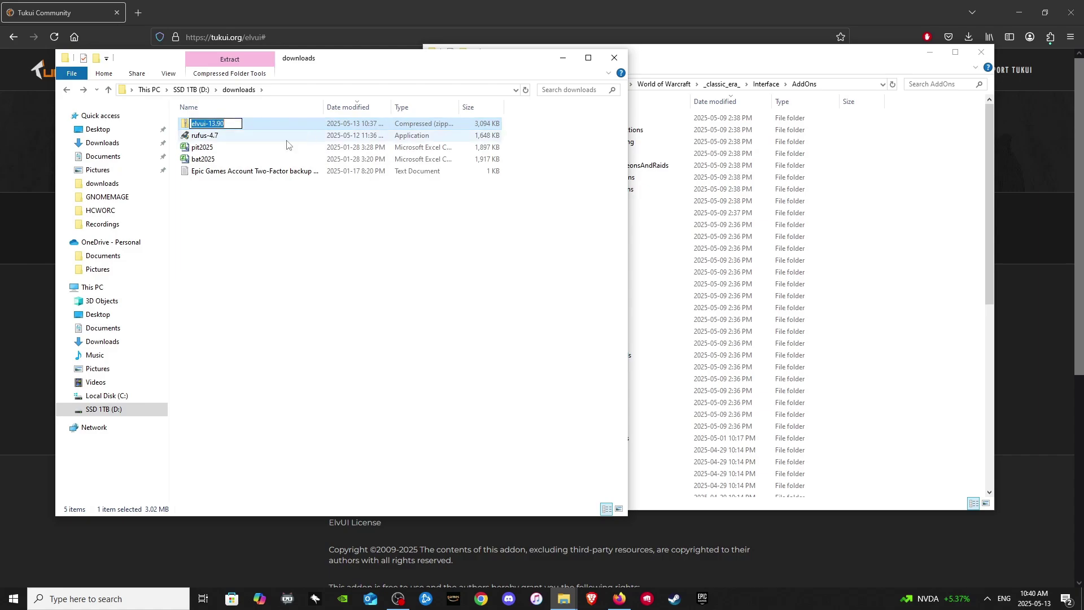
double_click(254, 127)
left_click_drag(208, 169, 904, 272)
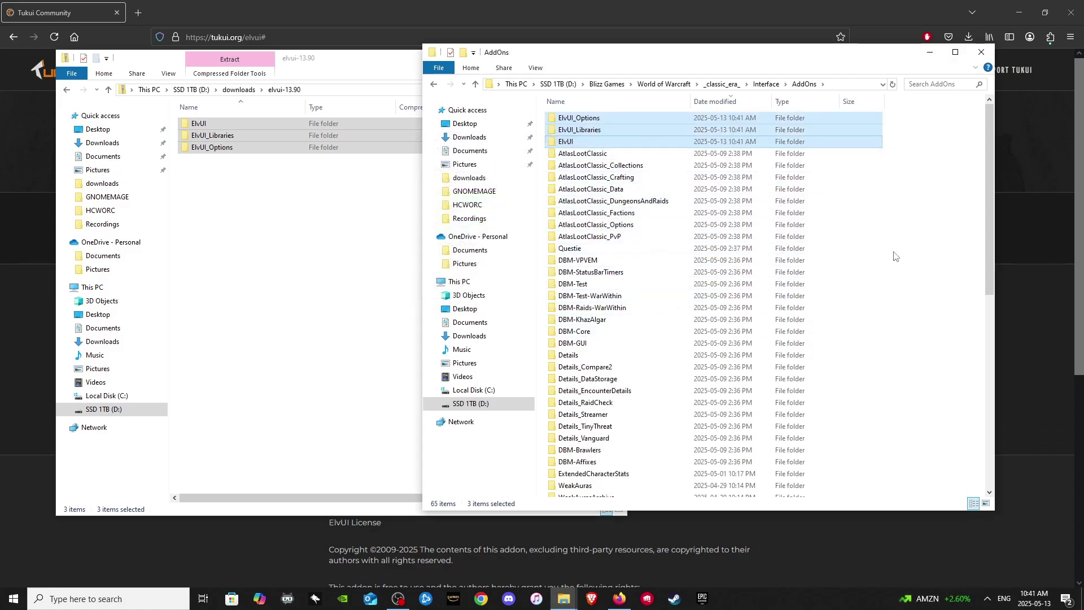
left_click(921, 244)
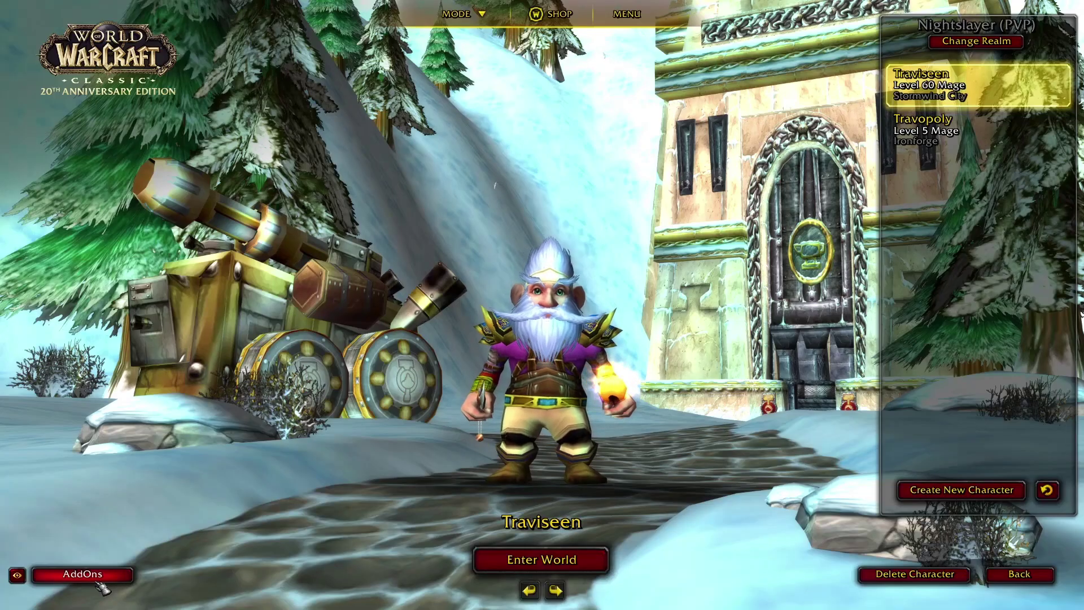
Step: Open the AddOn List and scroll to the ElvUI entries
left_click(101, 585)
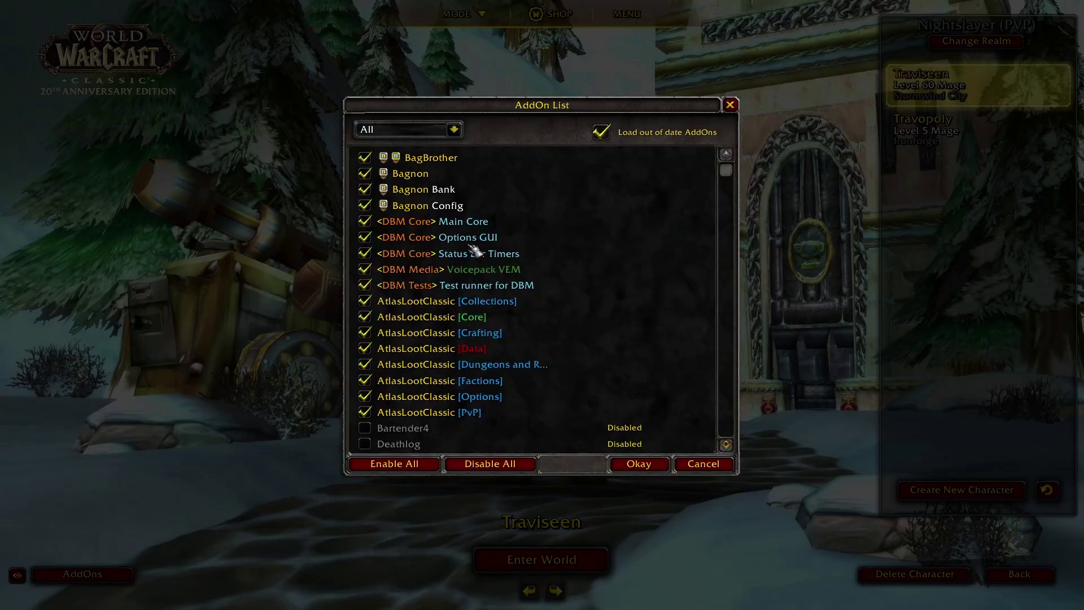
scroll(437, 259, "down", 5)
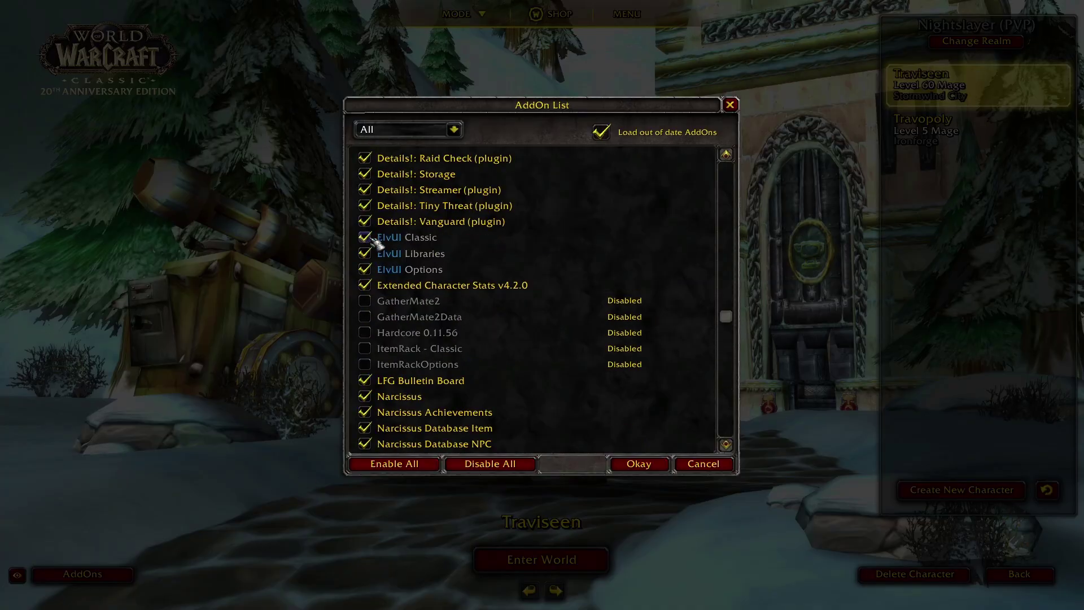
scroll(429, 217, "up", 5)
scroll(451, 237, "down", 10)
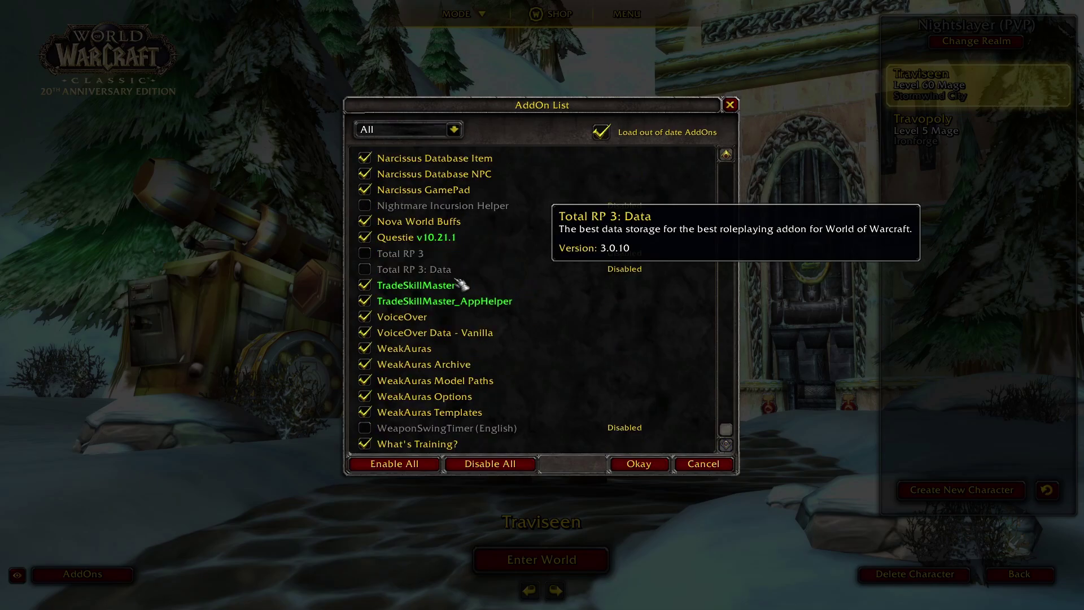
scroll(449, 307, "up", 10)
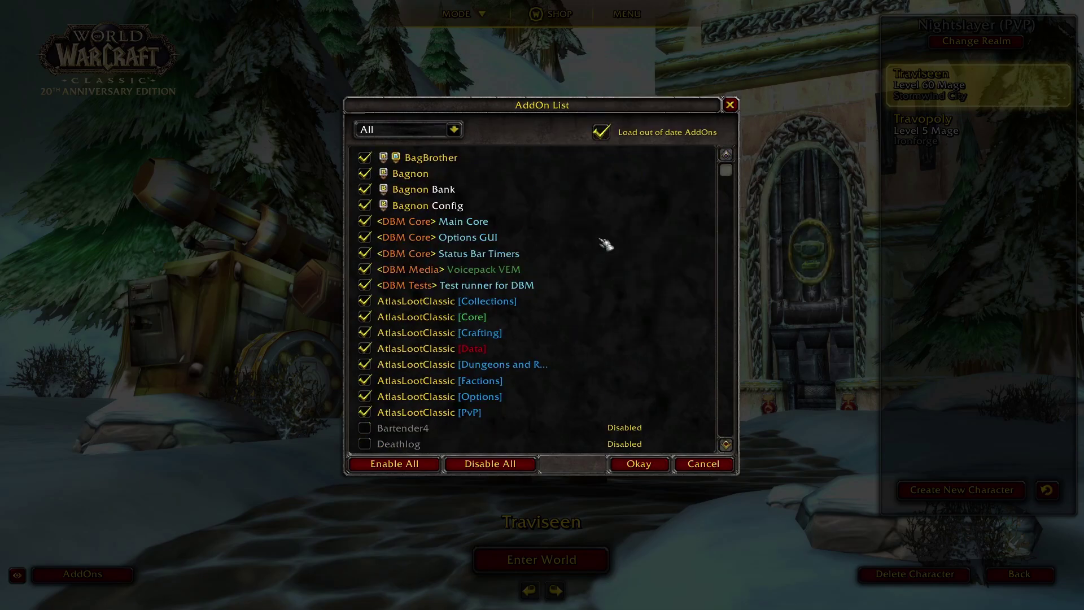
scroll(508, 339, "down", 8)
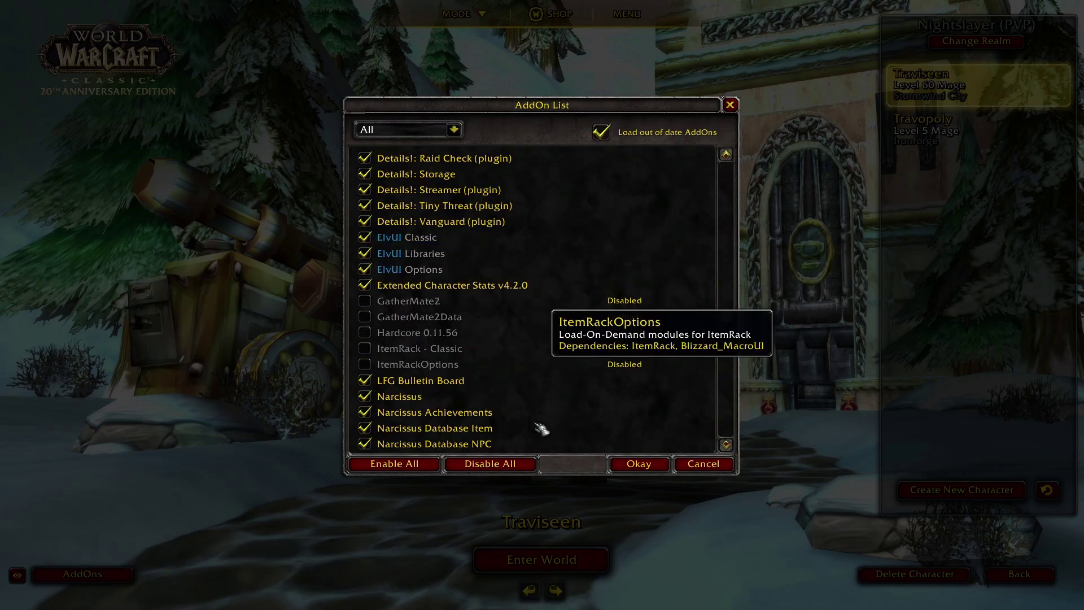
Step: Toggle ElvUI Classic, Libraries and Options off and back on, then confirm with Okay
left_click(366, 237)
left_click(365, 253)
left_click(367, 269)
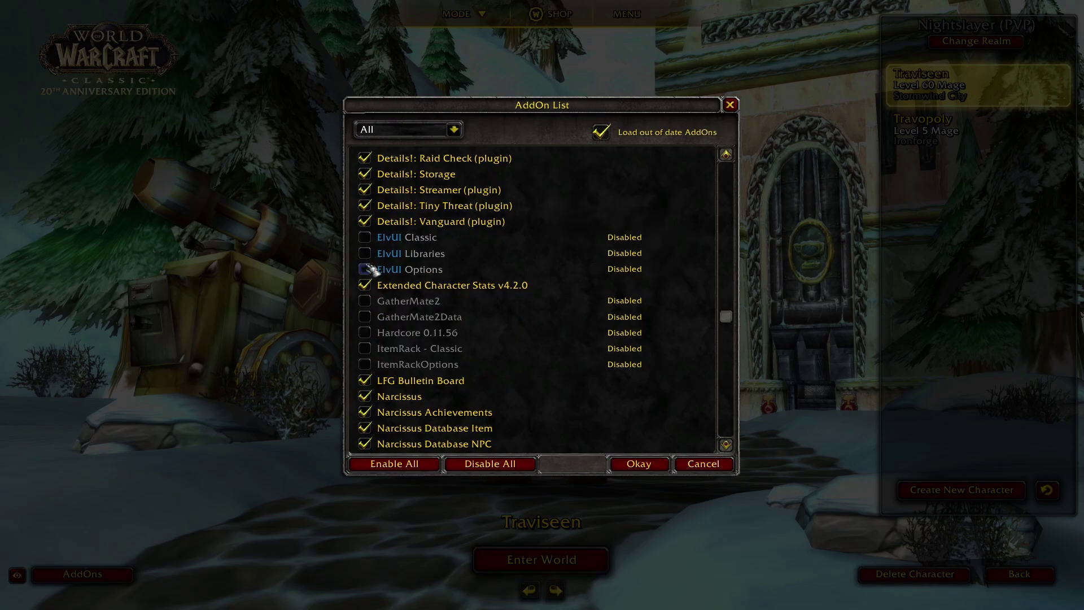
left_click(366, 269)
left_click(366, 253)
left_click(365, 237)
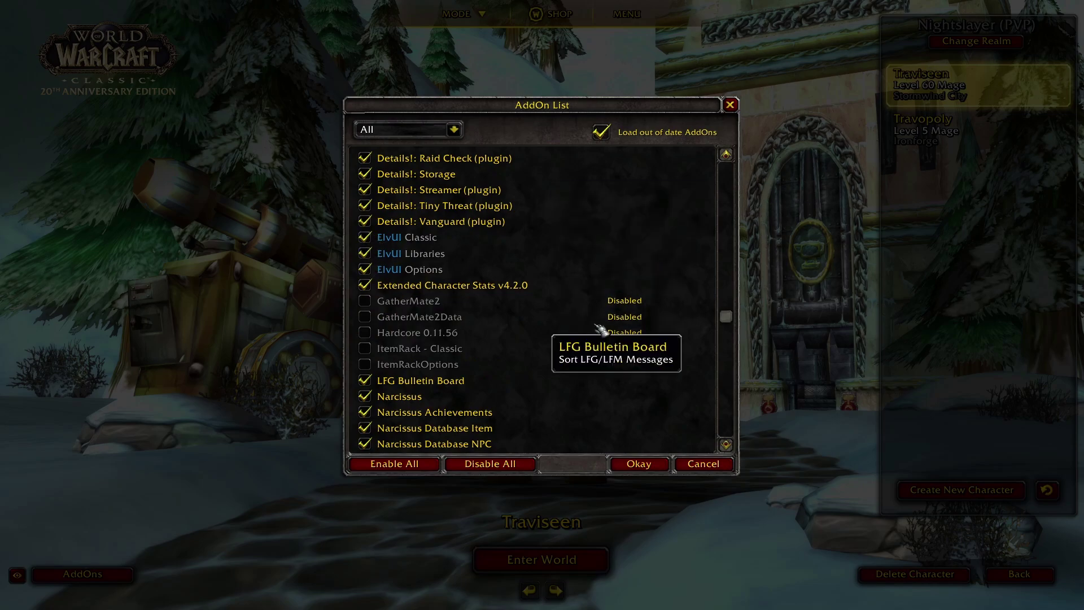
left_click(638, 463)
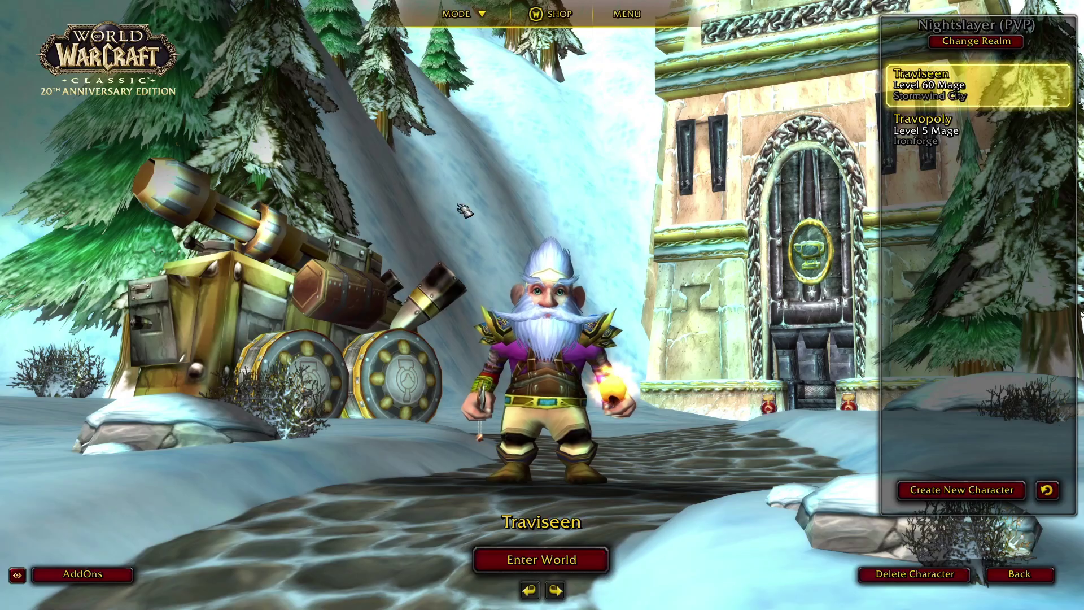
left_click(82, 574)
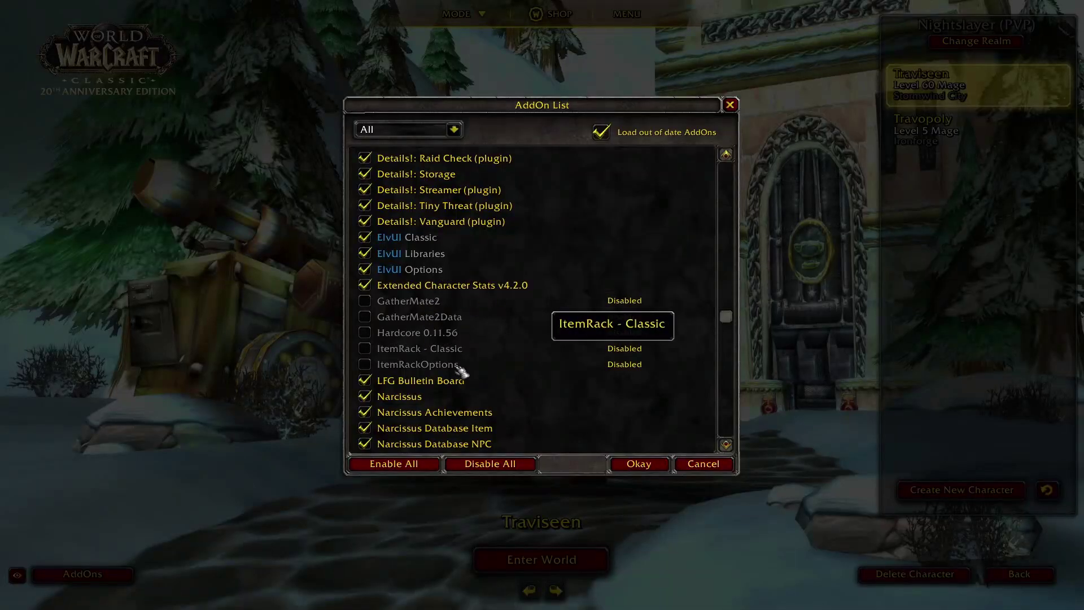
left_click(652, 463)
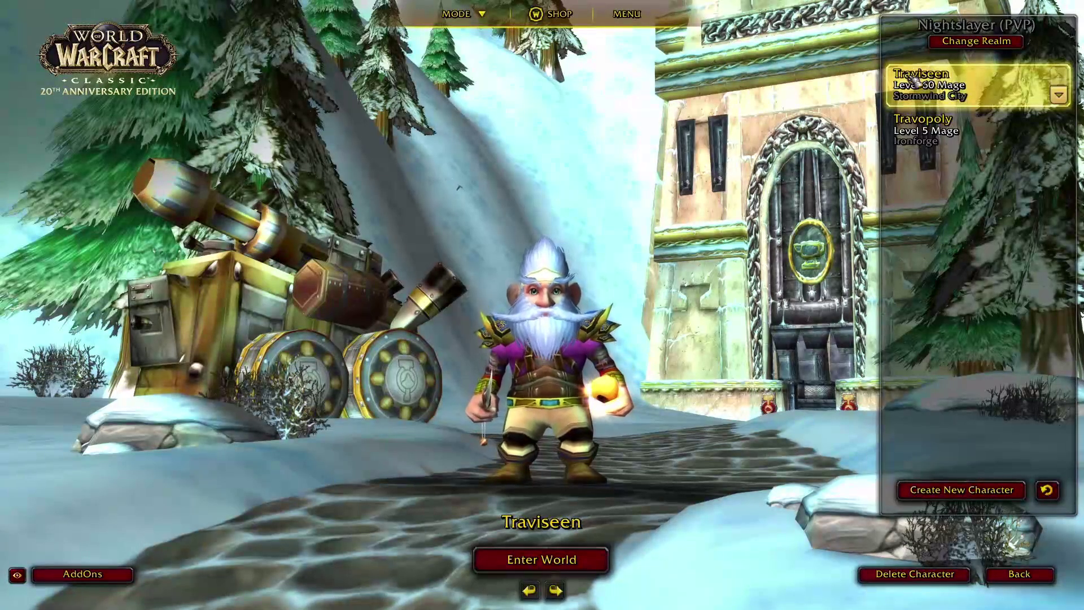
Step: Enter the world with the level 60 mage to load ElvUI 13.90
left_click(595, 559)
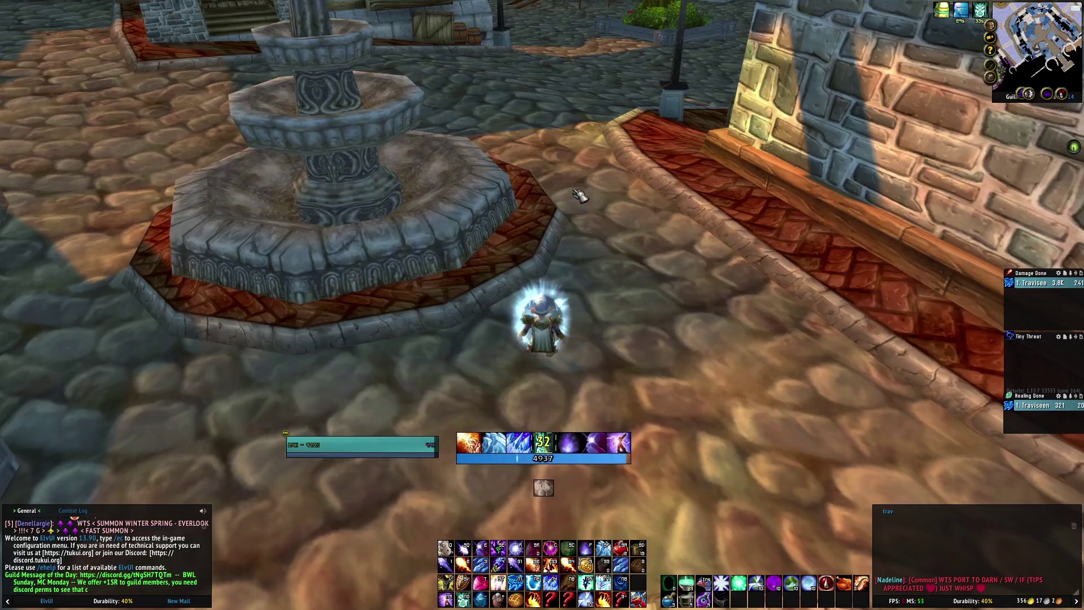
left_click_drag(662, 221, 662, 221)
left_click_drag(552, 278, 552, 278)
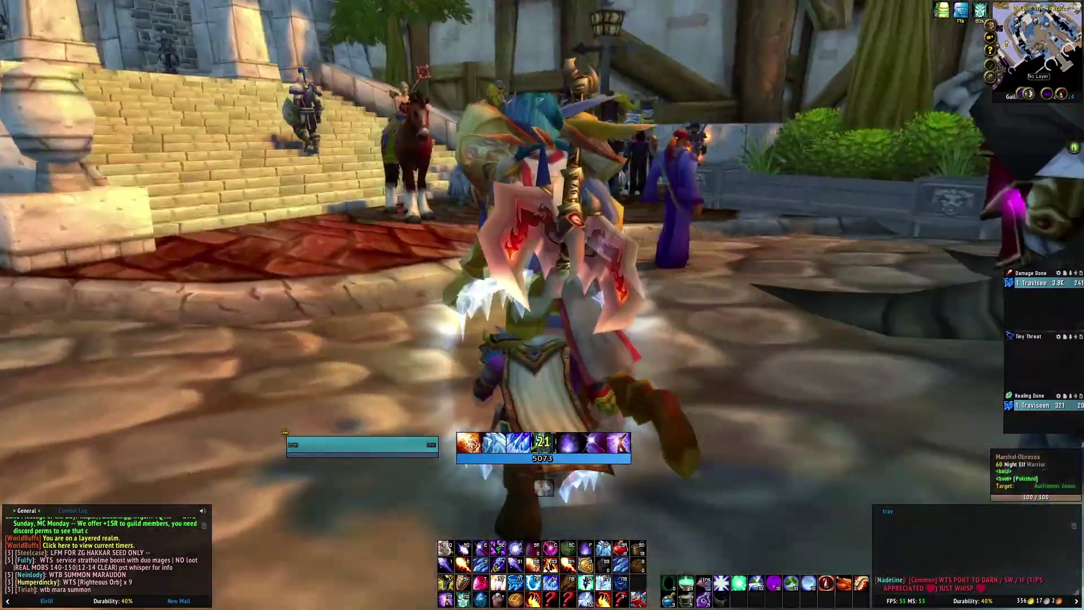
left_click_drag(662, 221, 662, 221)
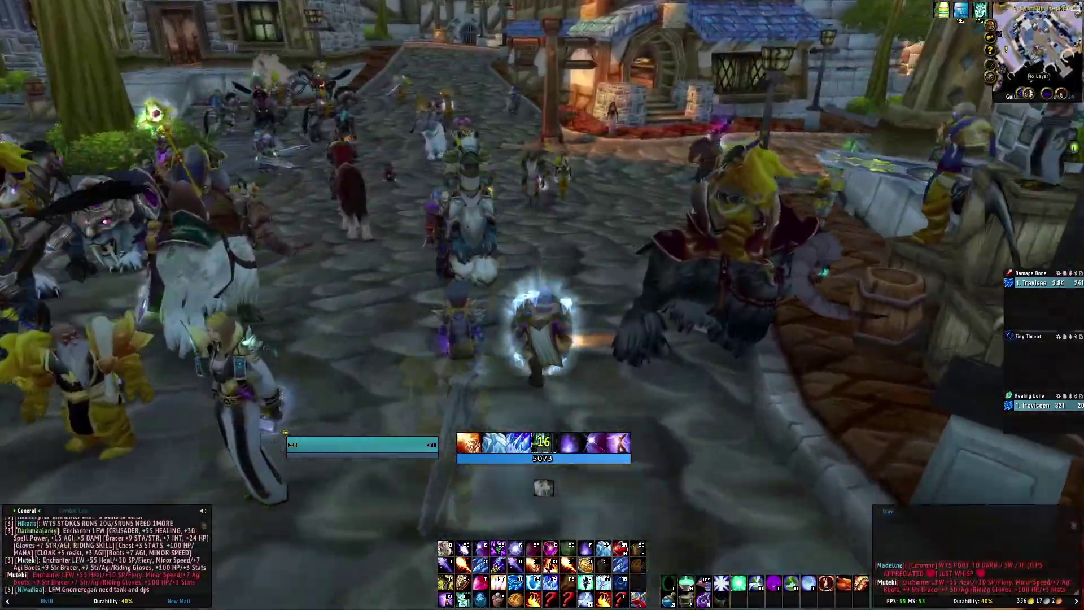
left_click_drag(729, 507, 728, 507)
left_click_drag(551, 272, 551, 272)
left_click_drag(439, 260, 438, 260)
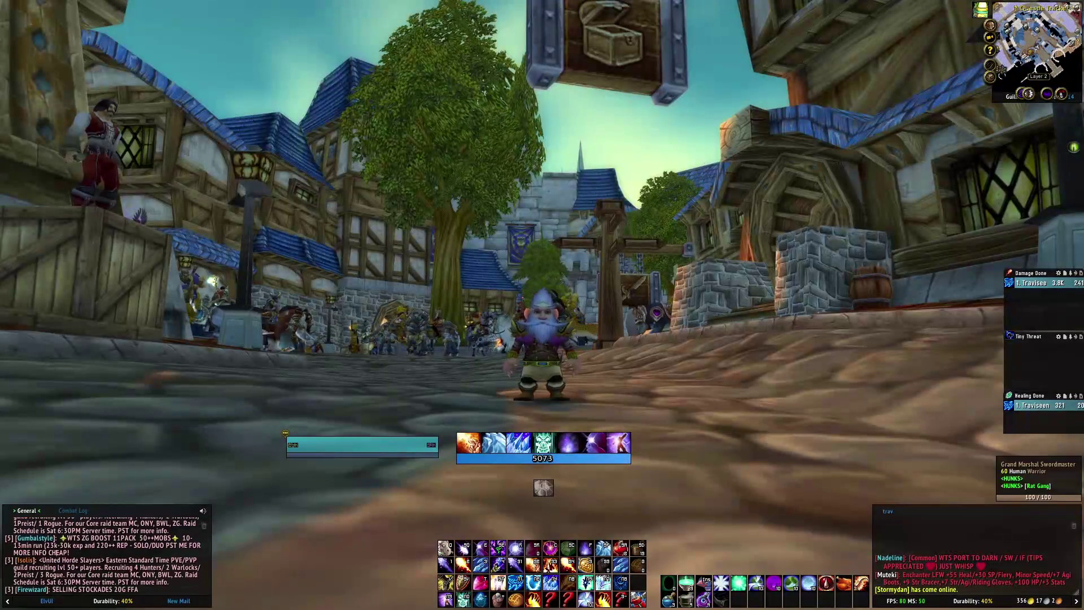
scroll(721, 425, "up", 3)
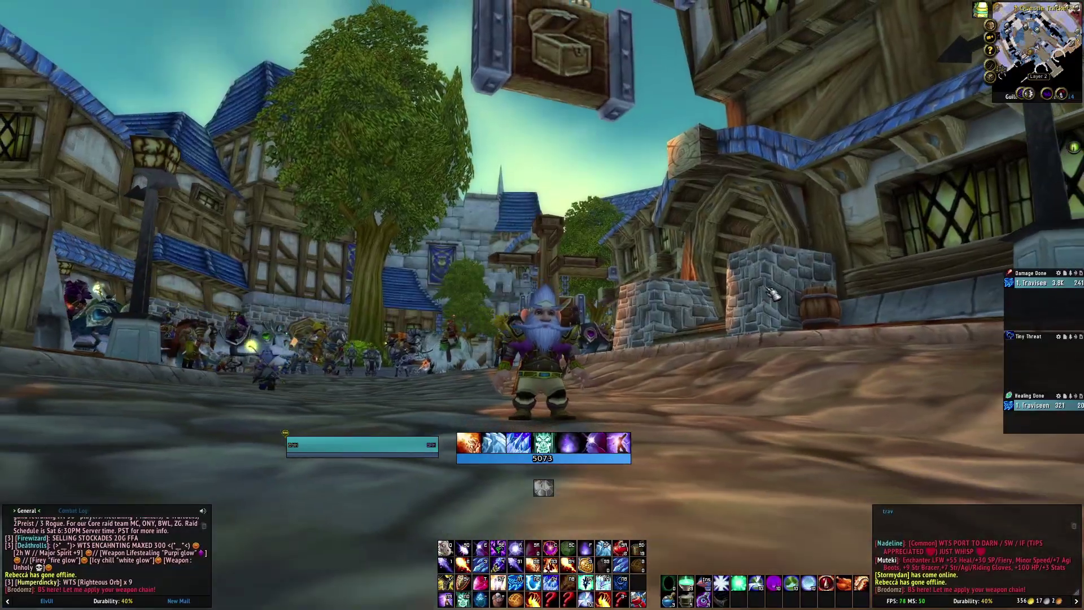
left_click_drag(765, 291, 779, 285)
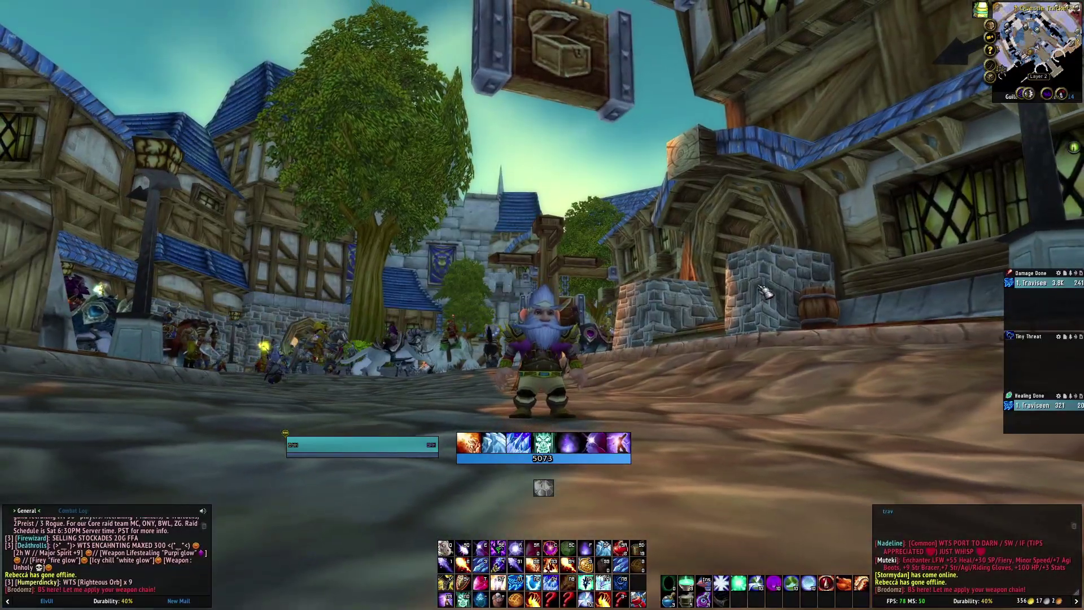